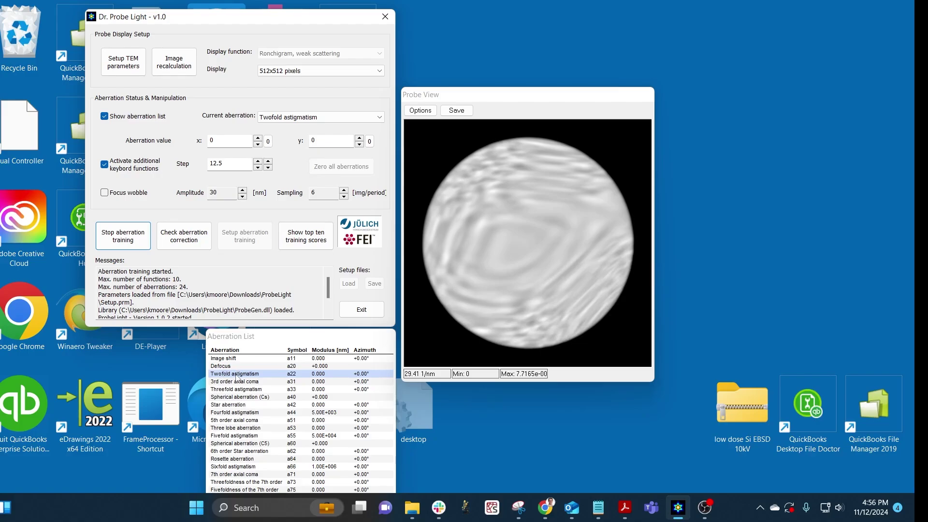
Select 3rd order axial coma, briefly Twofold astigmatism, then 3rd order axial coma again
click(236, 381)
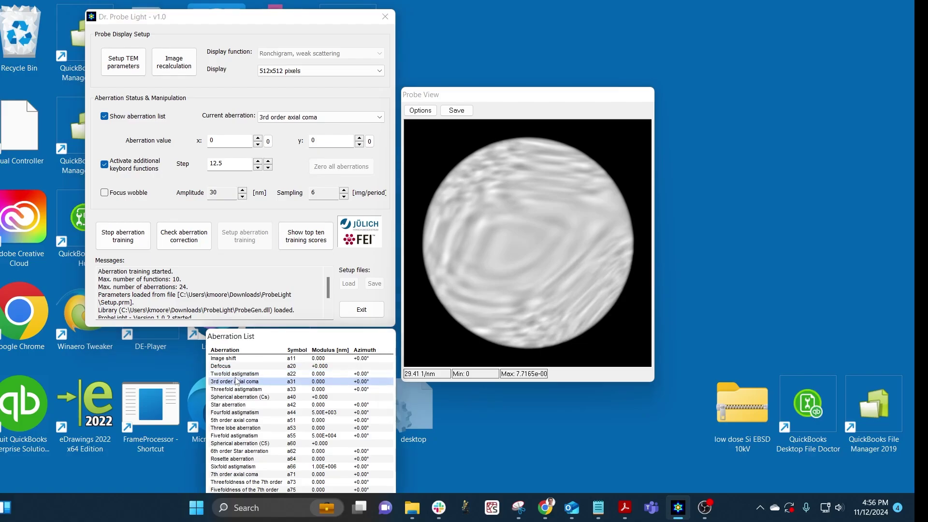
click(241, 374)
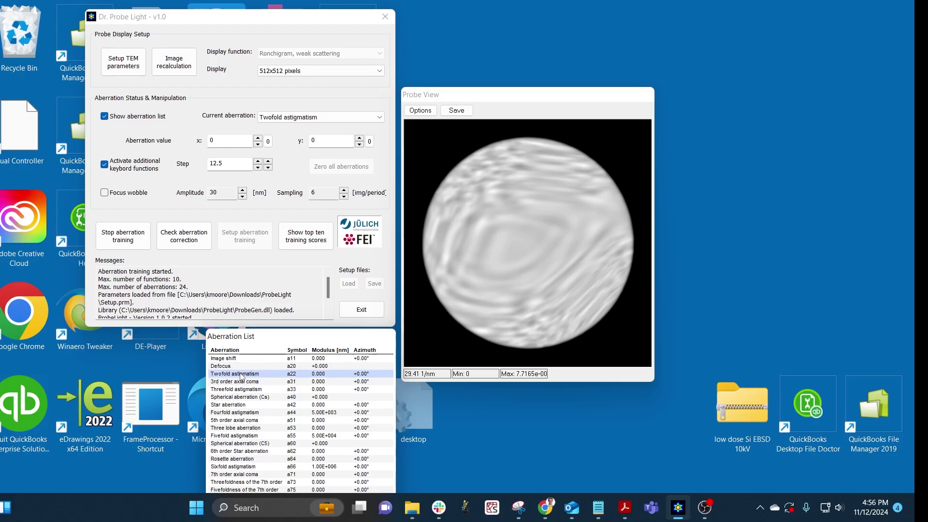
click(236, 382)
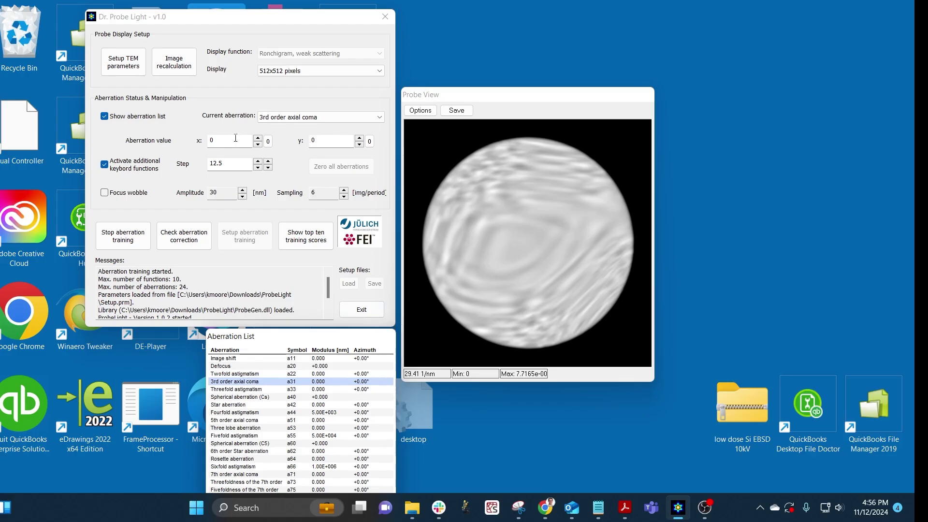
Make Defocus current and swing its y component up and down, returning it to 0
click(229, 367)
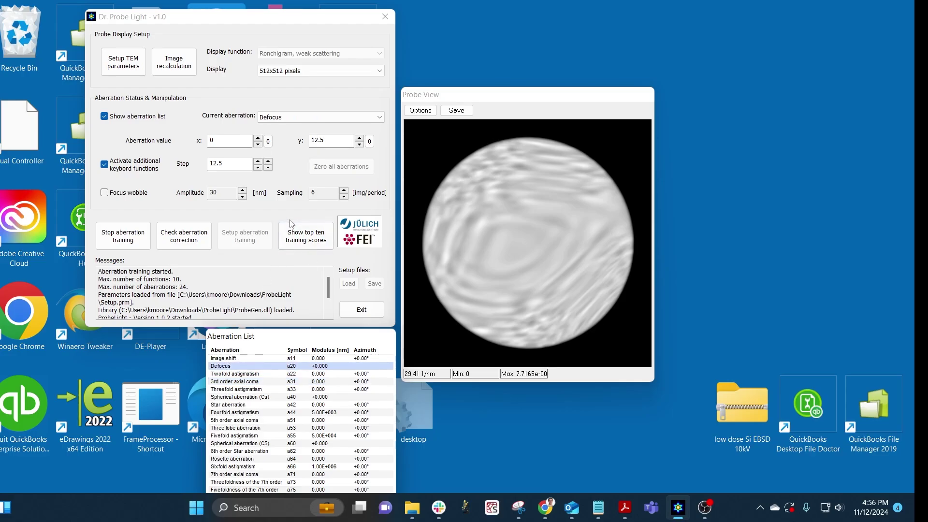
key(Up)
key(Up)
key(Up)
key(Up)
key(Up)
key(Up)
key(Up)
key(Up)
key(Up)
key(Up)
key(Up)
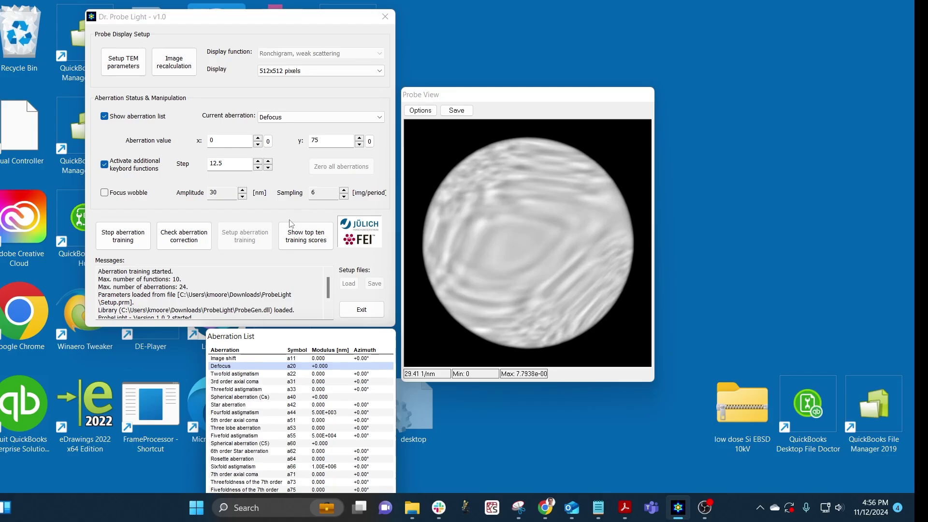
key(Down)
key(Down)
key(Down)
key(Down)
key(Down)
key(Down)
key(Down)
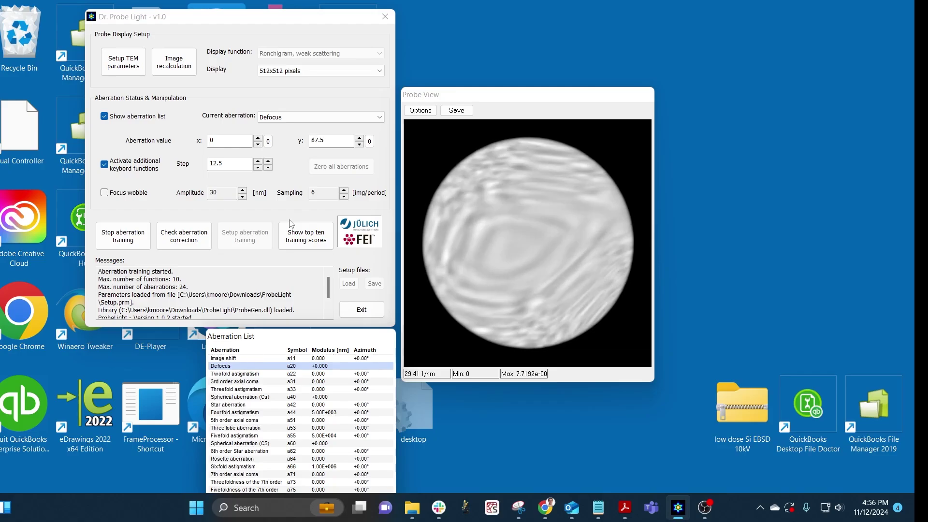
key(Down)
key(Down)
key(Down)
key(Down)
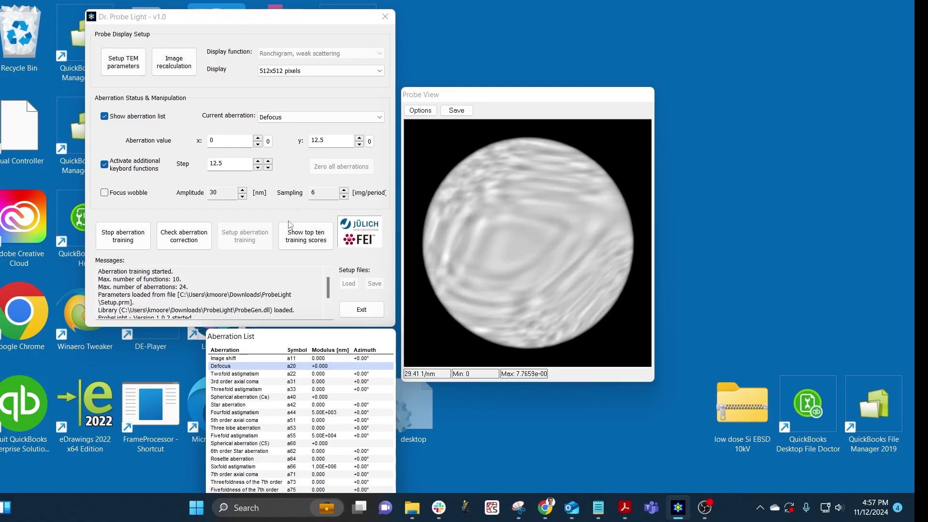
Sweep Defocus x between 237.5 and -212.5, then settle it back at 0
key(Right)
key(Right)
key(Right)
key(Right)
key(Right)
key(Right)
key(Right)
key(Right)
key(Right)
key(Right)
key(Right)
key(Right)
key(Right)
key(Right)
key(Right)
key(Right)
key(Right)
key(Right)
key(Right)
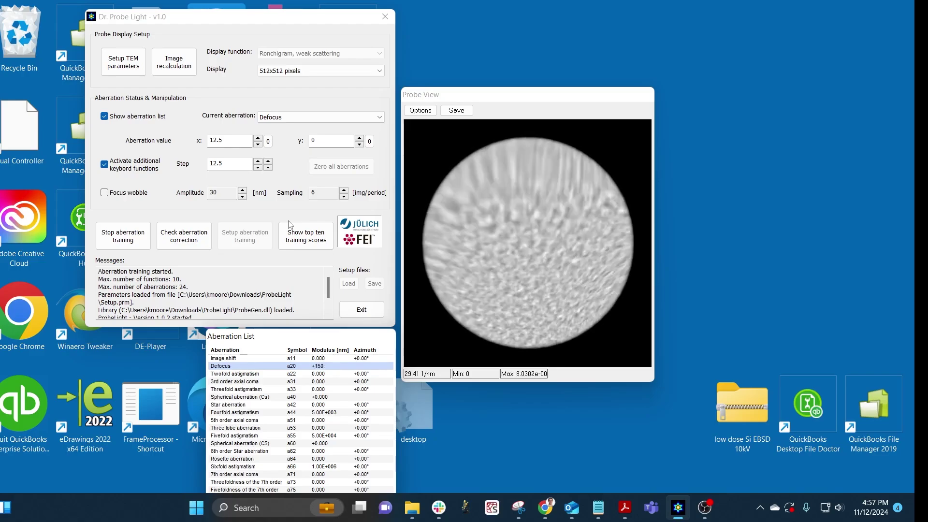
key(Left)
key(Left)
key(Left)
key(Left)
key(Left)
key(Left)
key(Left)
key(Left)
key(Left)
key(Left)
key(Left)
key(Left)
key(Left)
key(Left)
key(Left)
key(Left)
key(Left)
key(Left)
key(Left)
key(Left)
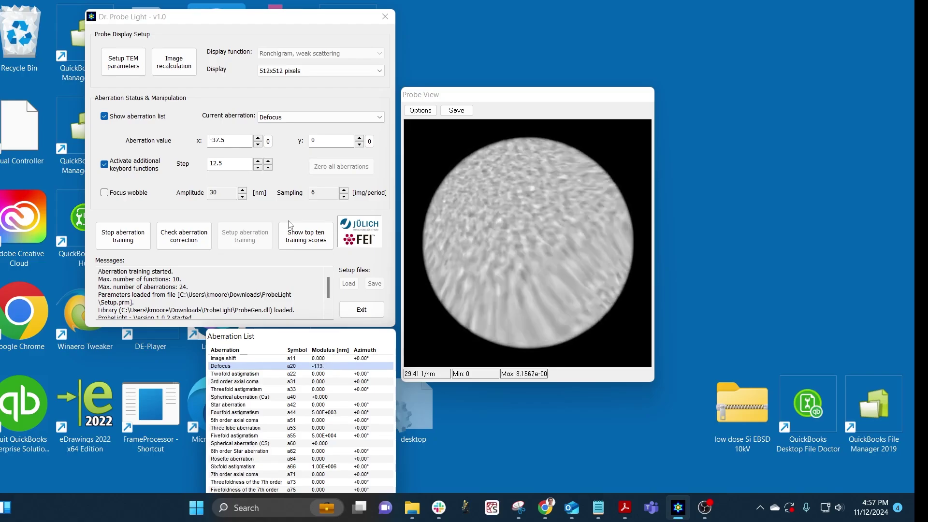
key(Right)
key(Right)
key(Right)
key(Right)
key(Right)
key(Right)
key(Right)
key(Right)
key(Right)
key(Right)
key(Right)
key(Right)
key(Right)
key(Right)
key(Right)
key(Right)
key(Right)
key(Right)
key(Right)
key(Right)
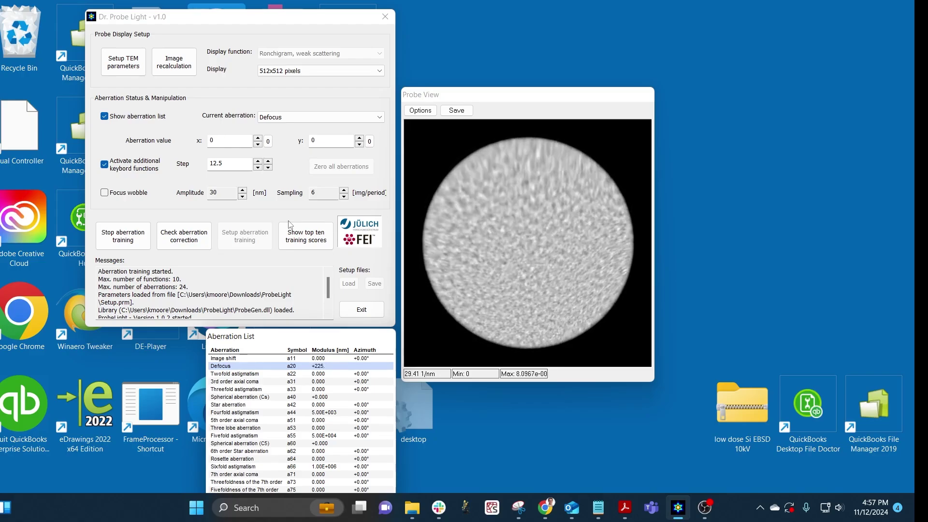
key(Left)
key(Left)
key(Left)
key(Left)
key(Left)
key(Left)
key(Left)
key(Left)
key(Left)
key(Left)
key(Left)
key(Left)
key(Left)
key(Left)
key(Left)
key(Left)
key(Left)
key(Left)
key(Left)
key(Left)
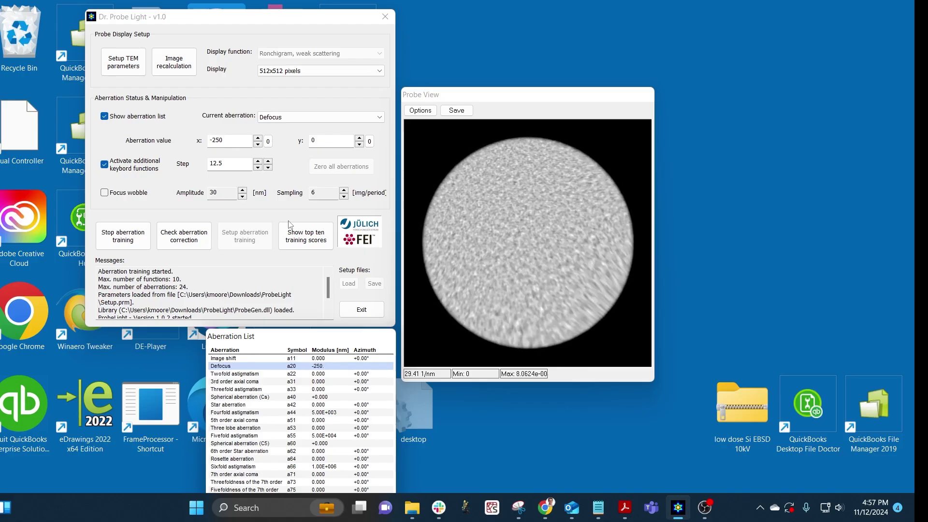
key(Right)
key(Right)
key(Right)
key(Right)
key(Right)
key(Right)
key(Right)
key(Right)
key(Right)
key(Right)
key(Right)
key(Right)
key(Right)
key(Right)
key(Right)
key(Right)
key(Right)
key(Right)
key(Right)
key(Right)
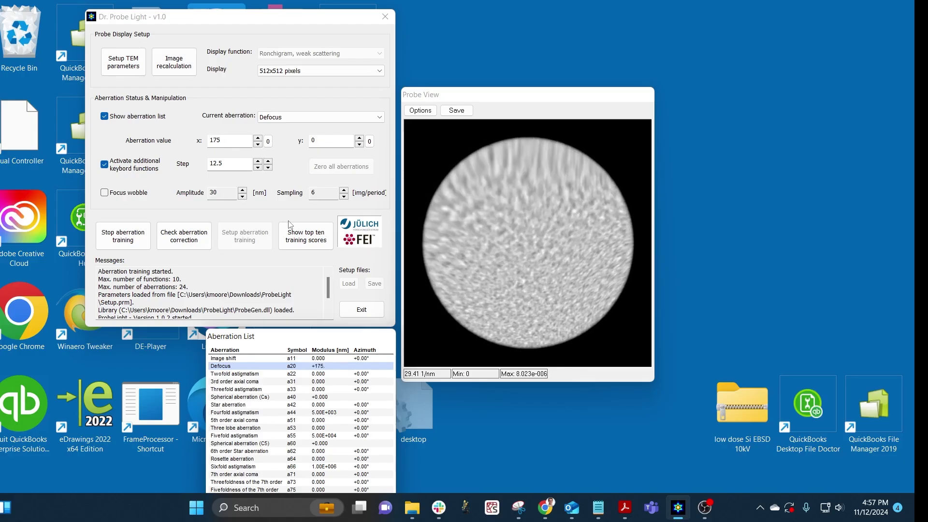
key(Left)
key(Left)
key(Left)
key(Left)
key(Left)
key(Left)
key(Left)
key(Left)
key(Left)
key(Left)
key(Left)
key(Left)
key(Left)
key(Left)
key(Left)
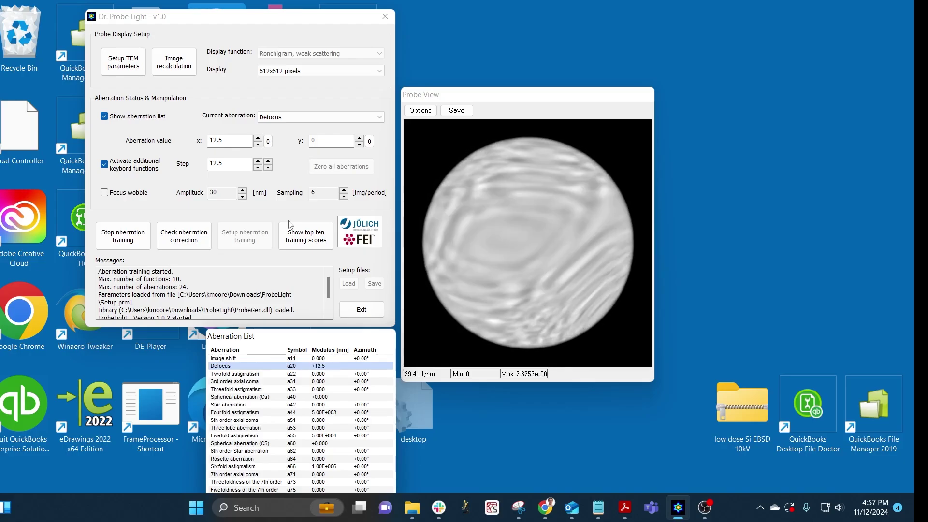
key(Right)
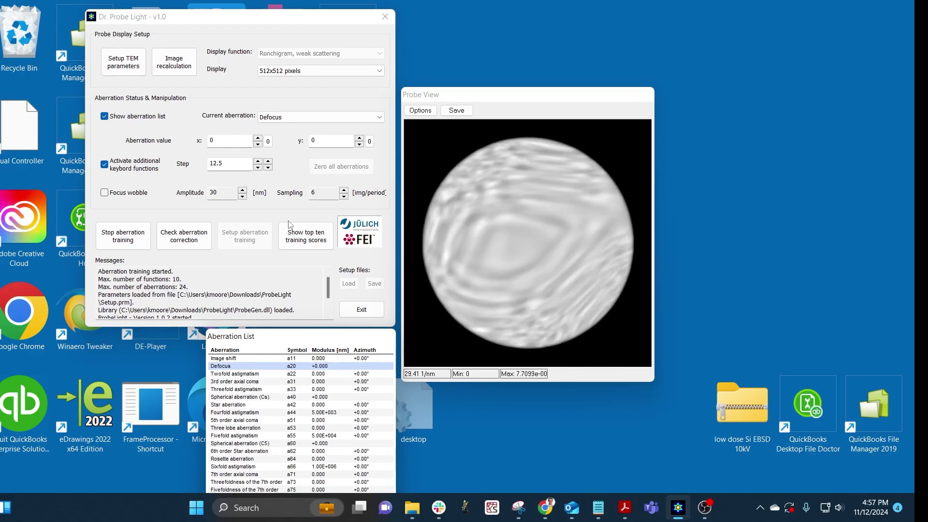
key(Left)
key(Right)
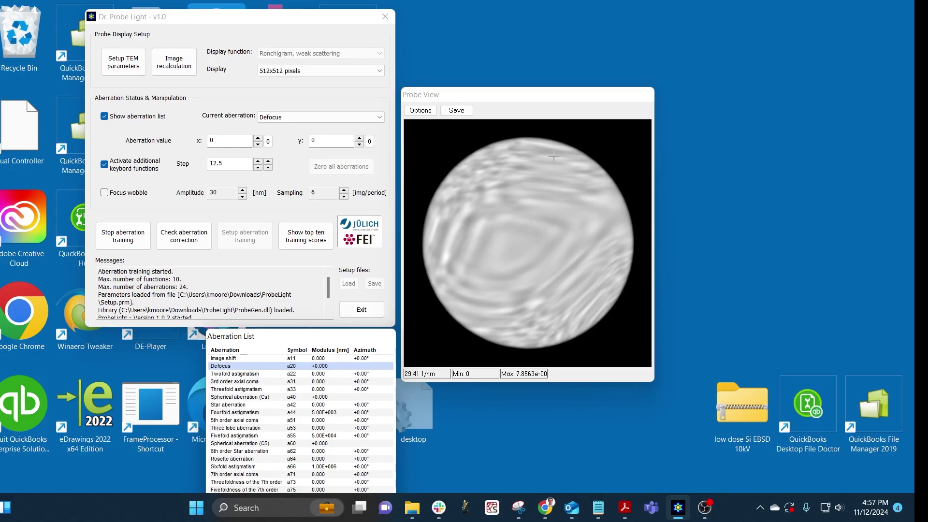
Sweep coma x from 312.5 to -262.5, type 100, and settle coma x at 125
click(271, 382)
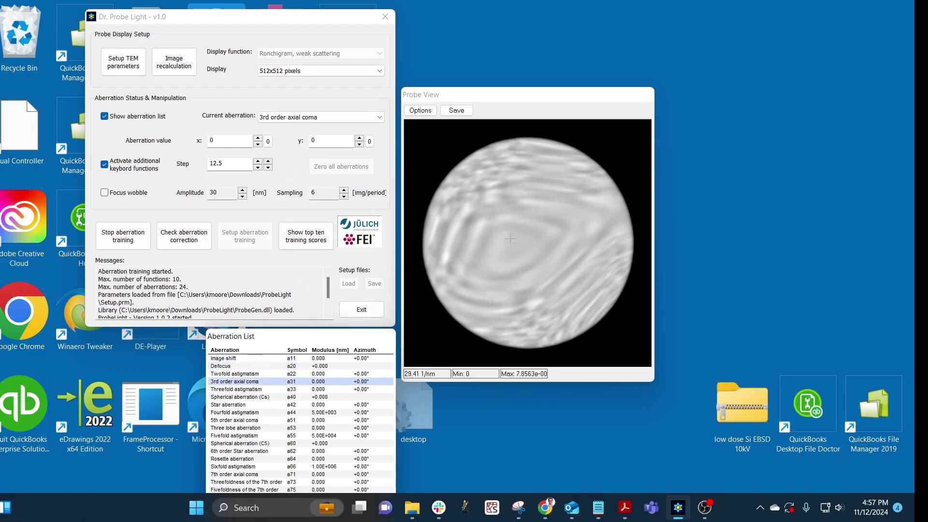
key(Right)
key(Right)
key(Right)
key(Right)
key(Right)
key(Right)
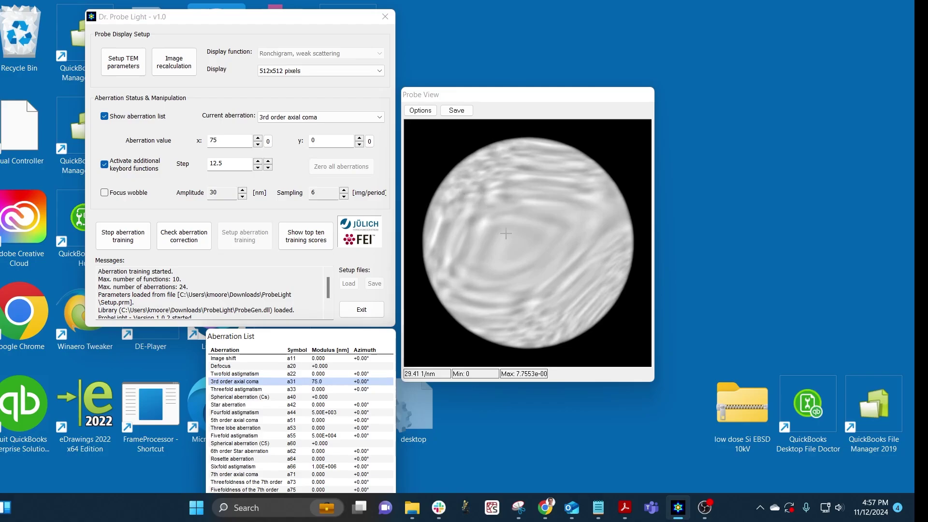
key(Right)
key(Right)
key(Right)
key(Right)
key(Right)
key(Right)
key(Right)
key(Right)
key(Right)
key(Right)
key(Right)
key(Right)
key(Right)
key(Right)
key(Right)
key(Right)
key(Right)
key(Right)
key(Right)
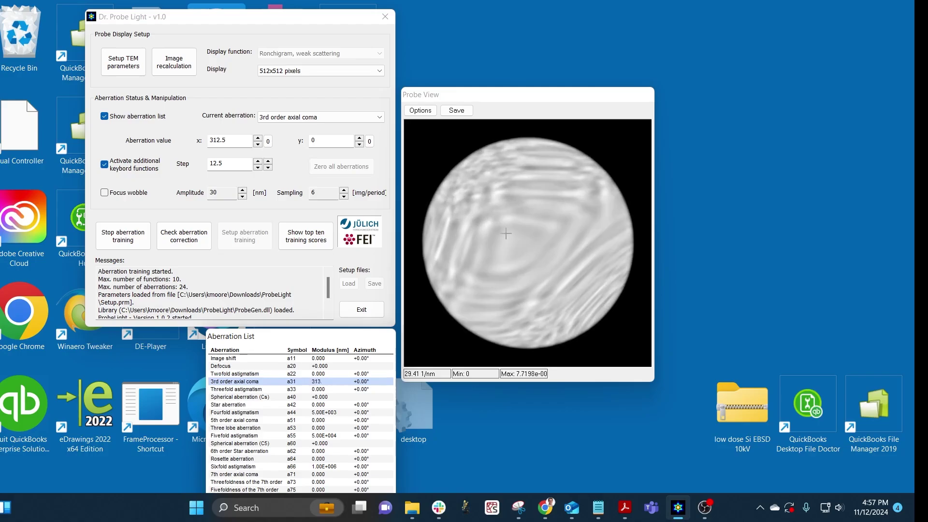
key(Left)
key(Left)
key(Left)
key(Left)
key(Left)
key(Left)
key(Left)
key(Left)
key(Left)
key(Left)
key(Left)
key(Left)
key(Left)
key(Left)
key(Left)
key(Left)
key(Left)
key(Left)
key(Left)
key(Left)
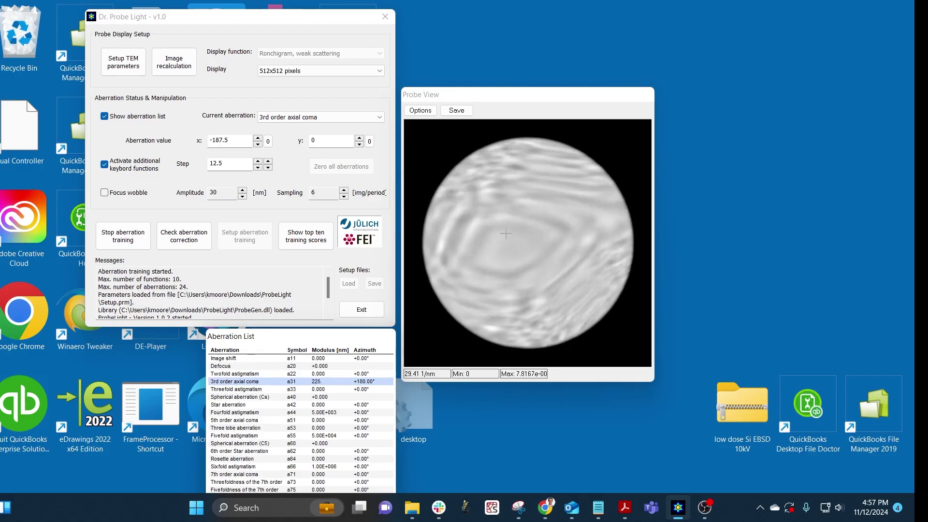
key(Left)
key(Left)
key(Left)
key(Left)
key(Left)
key(Left)
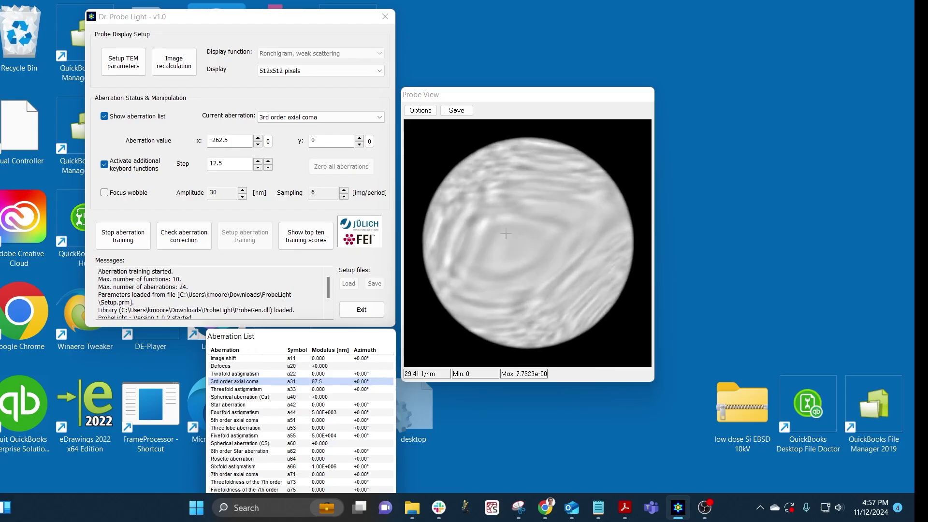
key(BackSpace)
key(BackSpace)
key(BackSpace)
key(BackSpace)
key(BackSpace)
key(BackSpace)
text(100)
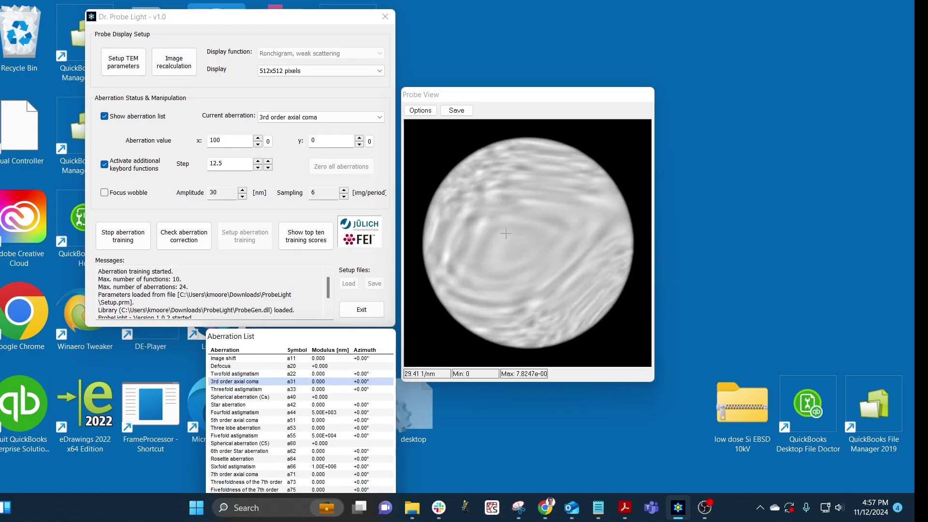
key(Left)
key(Left)
key(Left)
key(Left)
key(Left)
key(Left)
key(Left)
key(Left)
key(Left)
key(Left)
key(Left)
key(Left)
key(Left)
key(Left)
key(Left)
key(Left)
key(Left)
key(Left)
key(Left)
key(Left)
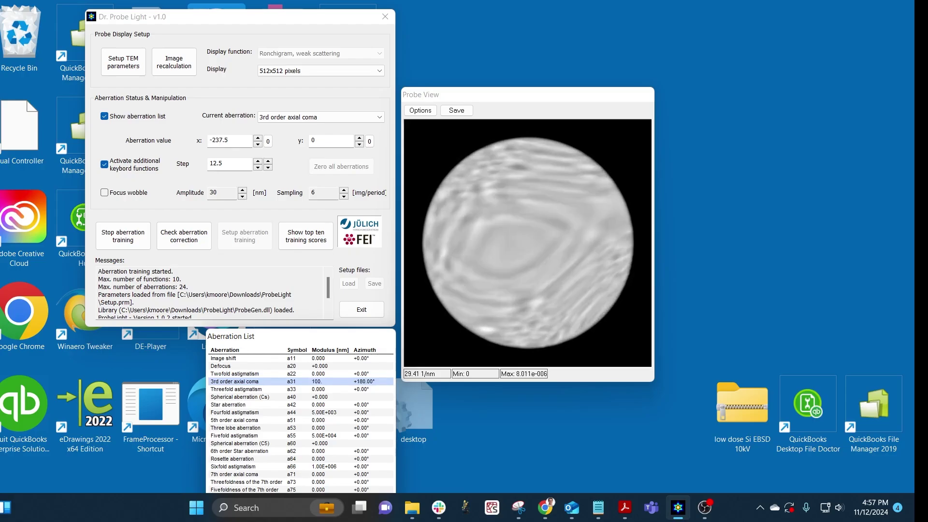
key(Right)
key(Right)
key(Right)
key(Right)
key(Right)
key(Right)
key(Right)
key(Right)
key(Right)
key(Right)
key(Right)
key(Right)
key(Right)
key(Right)
key(Right)
key(Right)
key(Right)
key(Right)
key(Right)
key(Right)
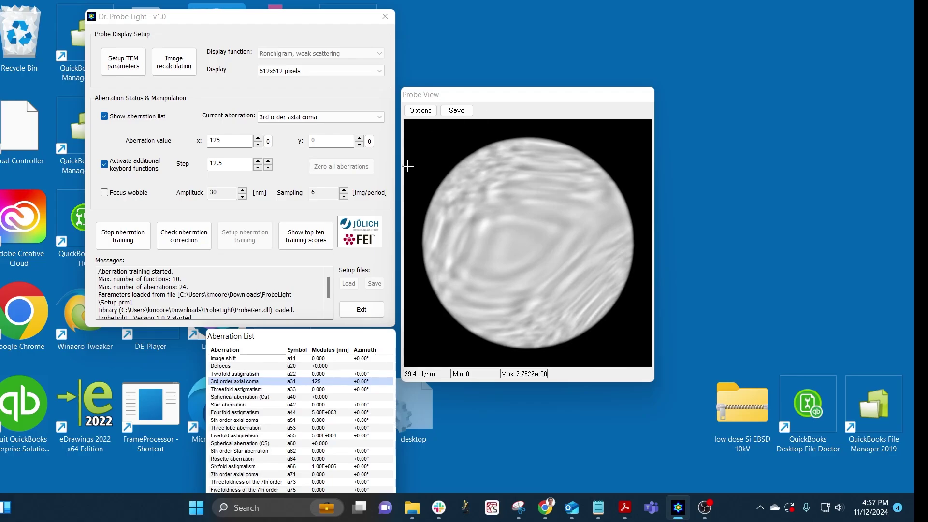
Sweep coma y between 1100 and -787.5, settling at 1662.5 (1.67E+03 at +85.70°)
key(Up)
key(Up)
key(Up)
key(Up)
key(Up)
key(Up)
key(Up)
key(Up)
key(Up)
key(Up)
key(Up)
key(Up)
key(Up)
key(Up)
key(Up)
key(Up)
key(Up)
key(Up)
key(Up)
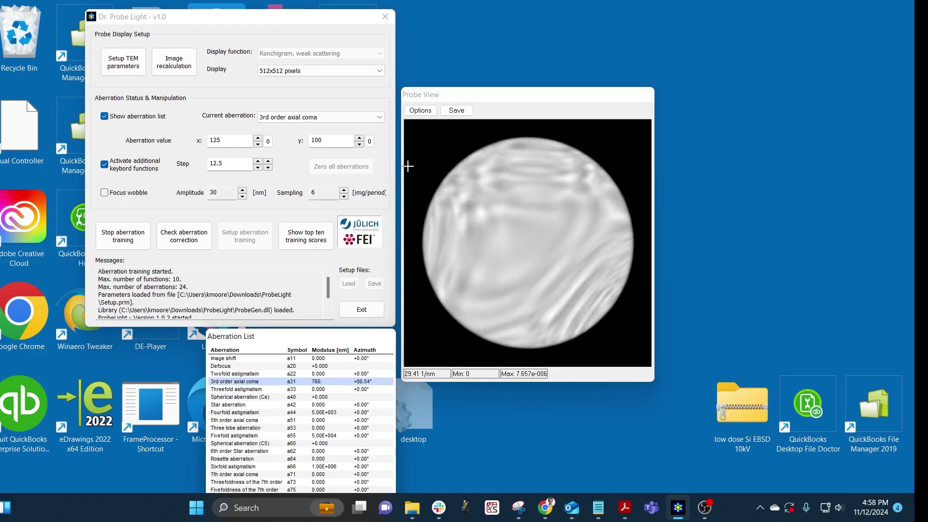
key(Up)
key(Up)
key(Up)
key(Up)
key(Up)
key(Up)
key(Up)
key(Up)
key(Up)
key(Up)
key(Up)
key(Up)
key(Up)
key(Up)
key(Up)
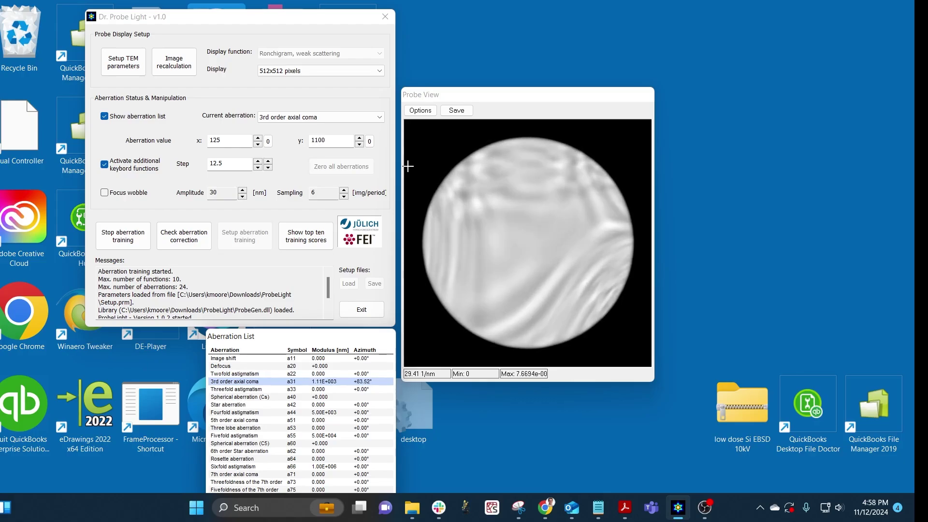
key(Down)
key(Down)
key(Down)
key(Down)
key(Down)
key(Down)
key(Down)
key(Down)
key(Down)
key(Down)
key(Down)
key(Down)
key(Down)
key(Down)
key(Down)
key(Down)
key(Down)
key(Down)
key(Down)
key(Down)
key(Down)
key(Down)
key(Down)
key(Down)
key(Down)
key(Down)
key(Down)
key(Down)
key(Down)
key(Down)
key(Down)
key(Down)
key(Down)
key(Down)
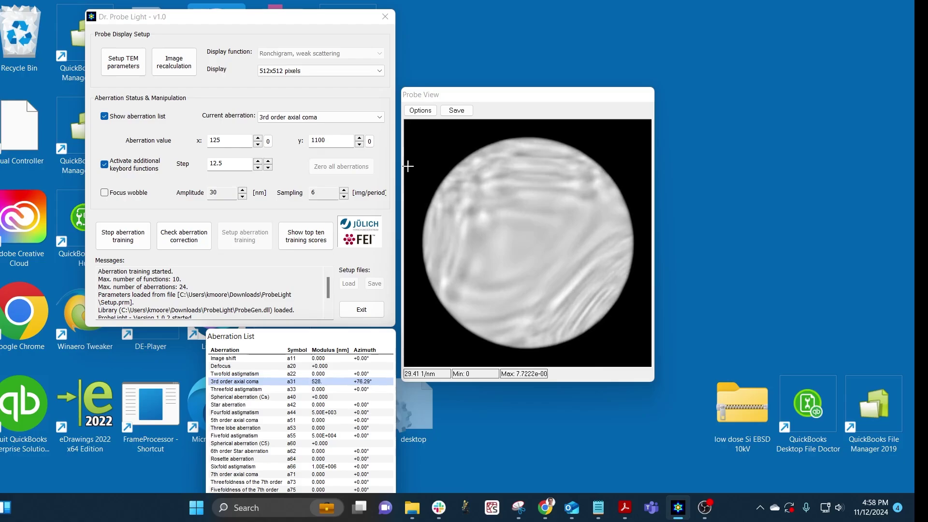
key(Down)
key(Down)
key(Down)
key(Down)
key(Down)
key(Down)
key(Down)
key(Down)
key(Down)
key(Down)
key(Down)
key(Down)
key(Down)
key(Down)
key(Down)
key(Down)
key(Down)
key(Down)
key(Down)
key(Down)
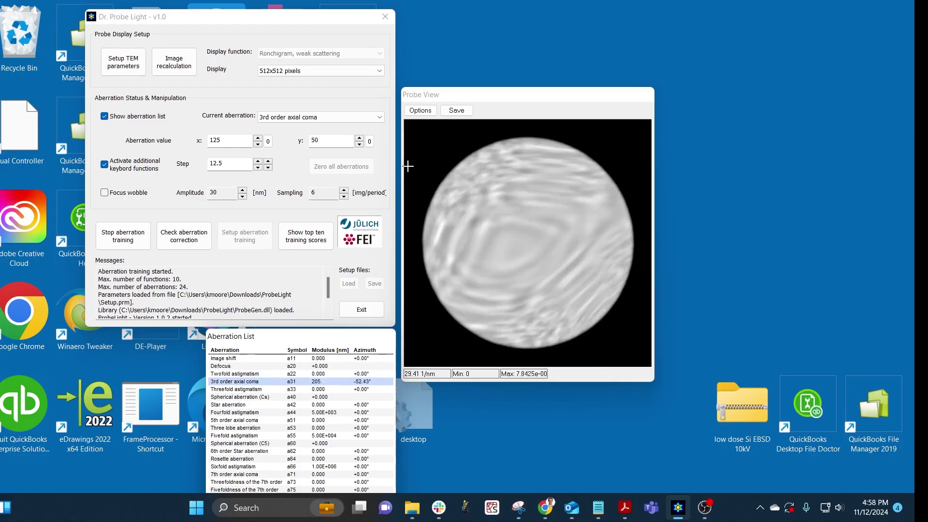
key(Down)
key(Down)
key(Down)
key(Down)
key(Down)
key(Down)
key(Down)
key(Down)
key(Down)
key(Down)
key(Down)
key(Down)
key(Down)
key(Down)
key(Down)
key(Down)
key(Down)
key(Down)
key(Down)
key(Down)
key(Down)
key(Down)
key(Down)
key(Down)
key(Down)
key(Down)
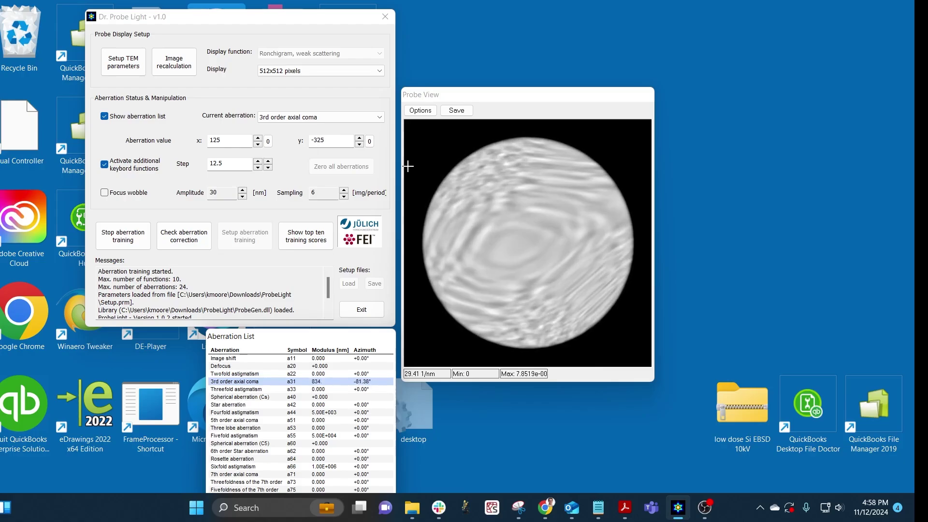
key(Up)
key(Up)
key(Up)
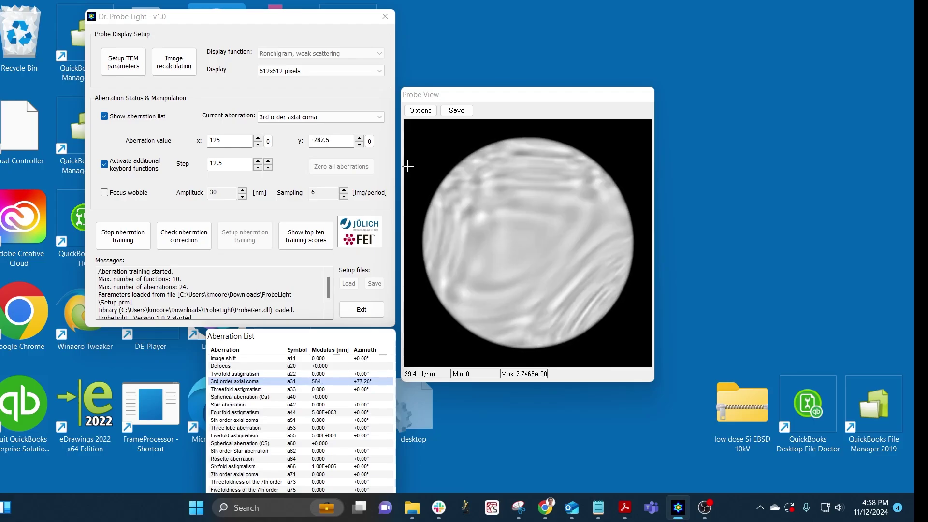
key(Up)
key(Up)
key(Up)
key(Up)
key(Up)
key(Up)
key(Up)
key(Up)
key(Up)
key(Up)
key(Up)
key(Up)
key(Up)
key(Up)
key(Up)
key(Up)
key(Up)
key(Up)
key(Up)
key(Up)
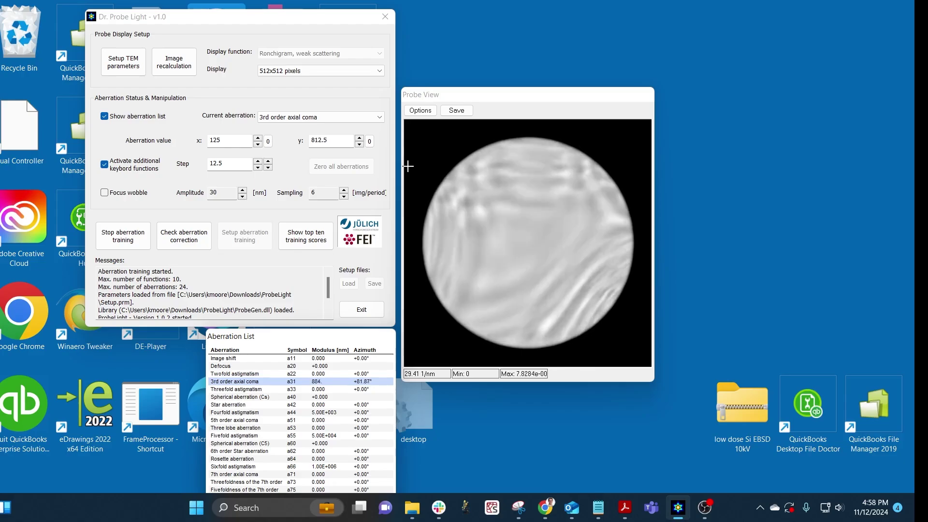
key(Up)
key(Up)
key(Up)
key(Up)
key(Up)
key(Up)
key(Up)
key(Up)
key(Up)
key(Up)
key(Up)
key(Up)
key(Up)
key(Up)
key(Up)
key(Up)
key(Up)
key(Up)
key(Up)
key(Up)
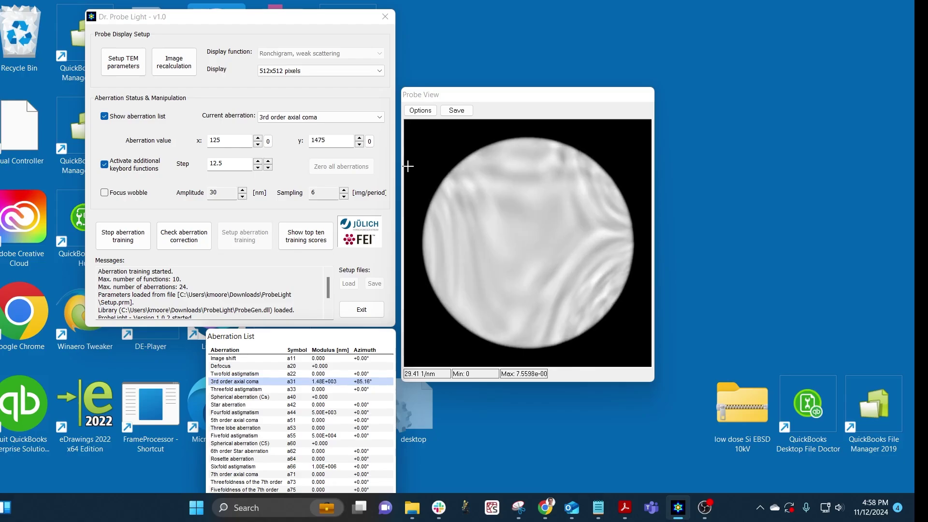
key(Up)
key(Up)
key(Up)
key(Up)
key(Up)
key(Up)
key(Up)
key(Up)
key(Up)
key(Up)
key(Up)
key(Up)
key(Up)
key(Up)
key(Up)
key(Up)
key(Up)
key(Up)
key(Up)
key(Up)
key(Up)
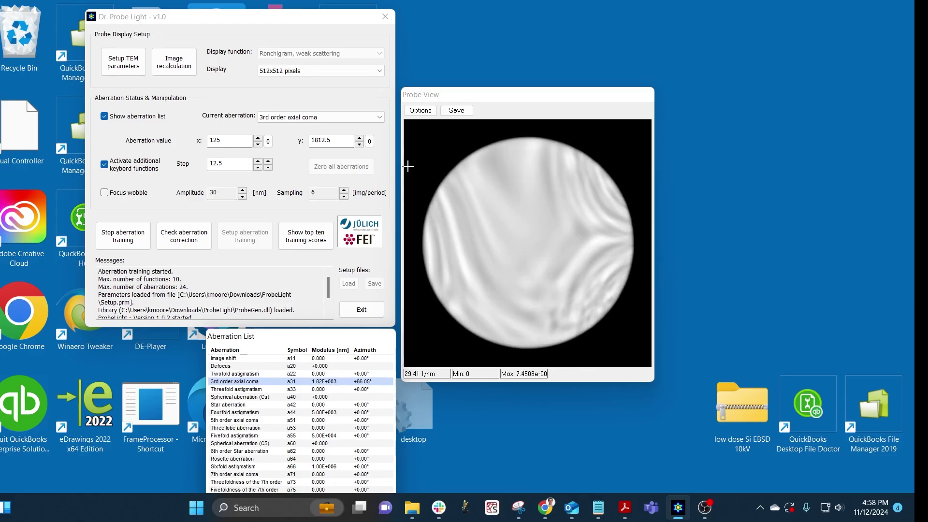
key(Up)
key(Up)
key(Up)
key(Up)
key(Up)
key(Up)
key(Up)
key(Up)
key(Up)
key(Up)
key(Up)
key(Up)
key(Up)
key(Up)
key(Up)
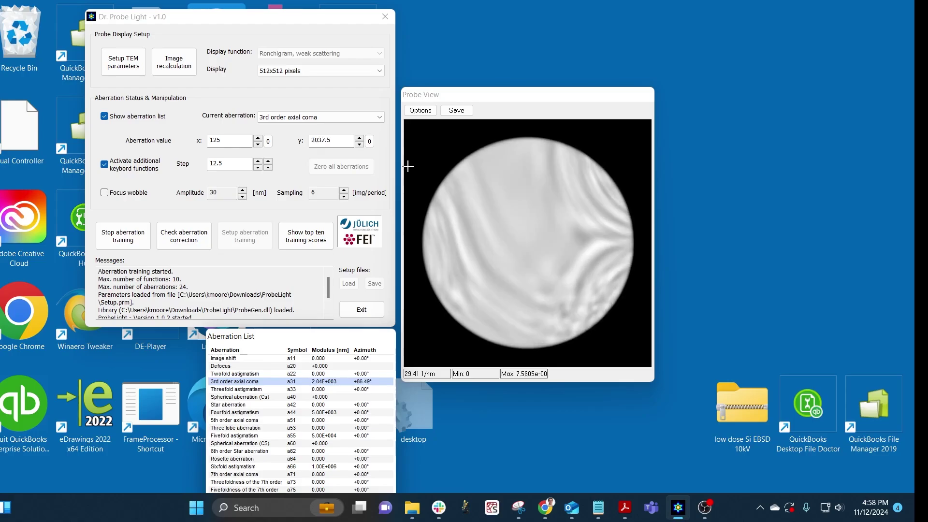
key(Down)
key(Down)
key(Down)
key(Down)
key(Down)
key(Down)
key(Down)
key(Down)
key(Down)
key(Down)
key(Down)
key(Down)
key(Down)
key(Down)
key(Down)
key(Down)
key(Down)
key(Down)
key(Down)
key(Down)
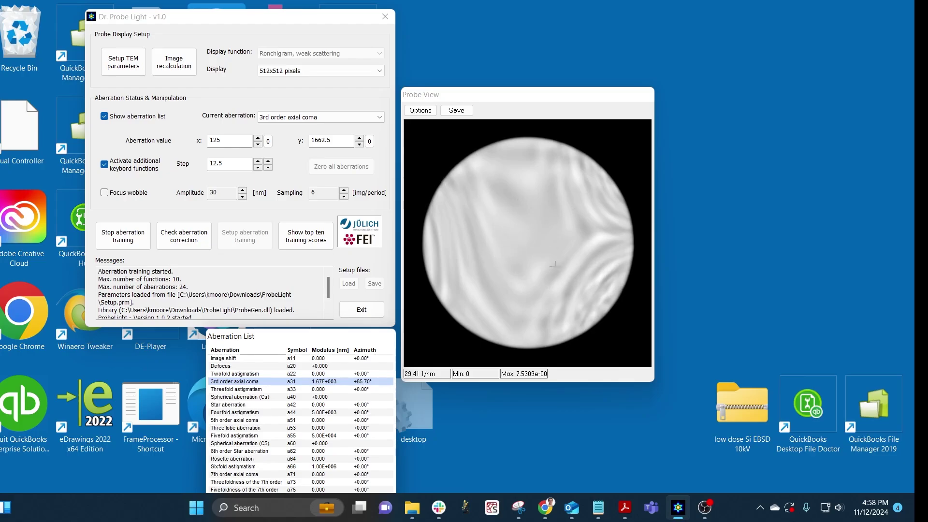
Select Defocus and step its x value through -75 and -100, settling at -62.5
click(227, 368)
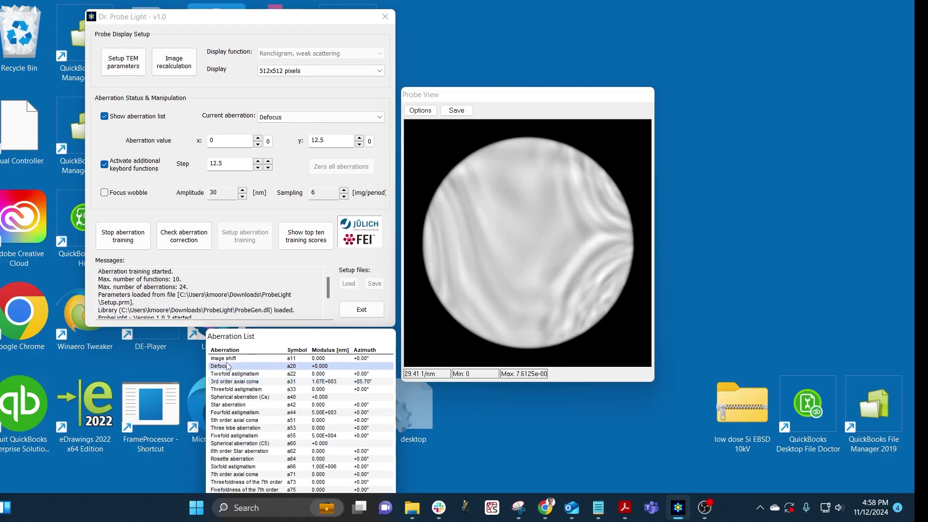
key(Up)
key(Up)
key(Up)
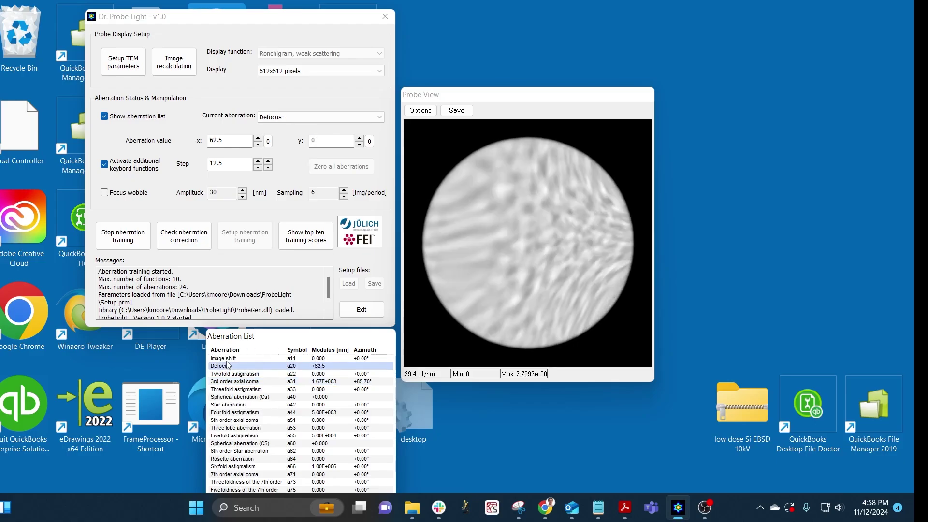
key(Down)
key(Down)
key(Down)
key(Down)
key(Down)
key(Down)
key(Down)
key(Down)
key(Down)
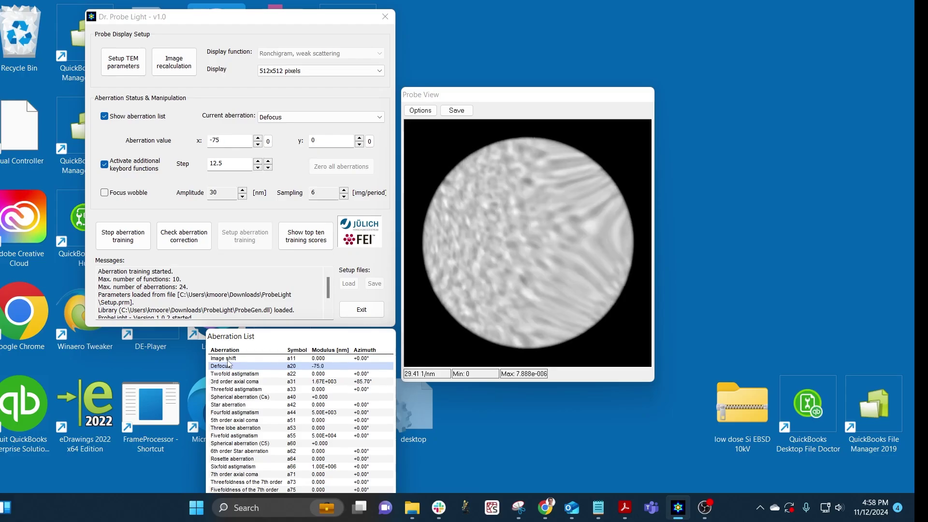
key(Down)
key(Down)
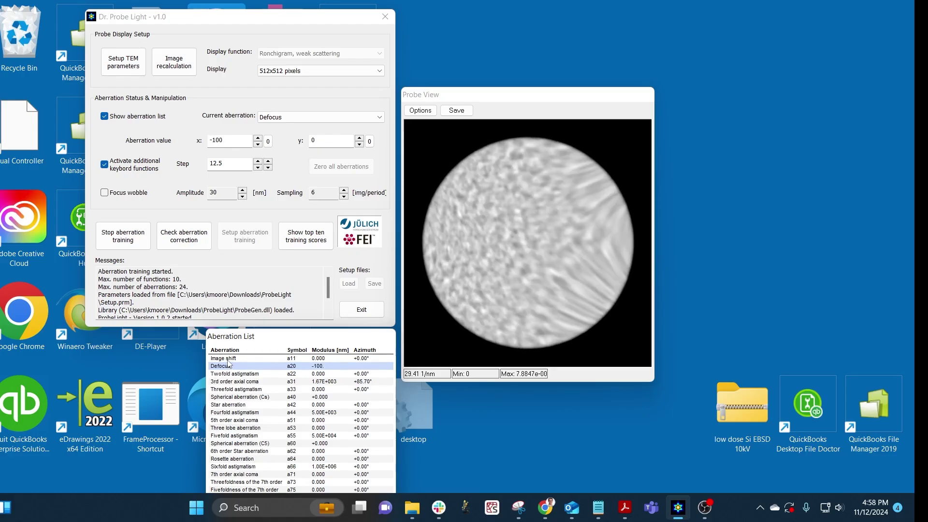
key(Up)
key(Up)
key(Up)
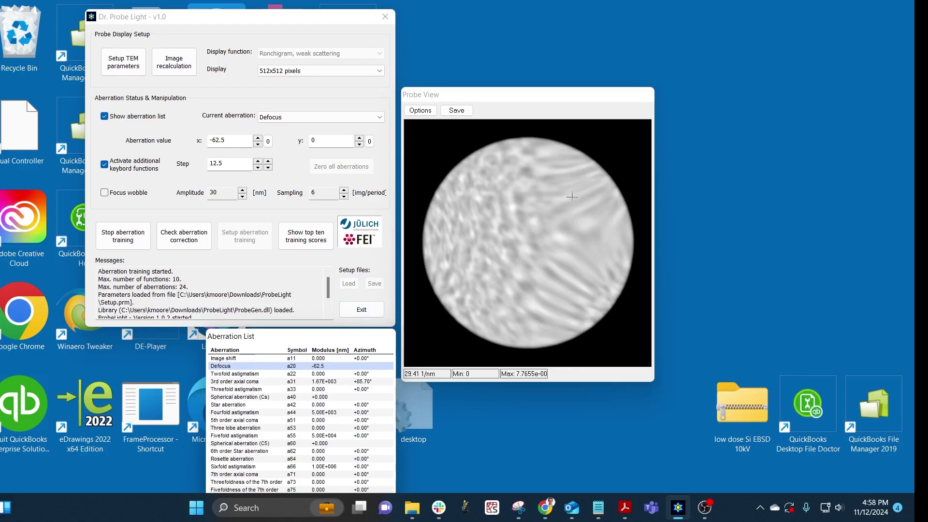
Select coma and sweep x between 850 and -1087.5, settling at -587.5 (+109.46°)
click(240, 382)
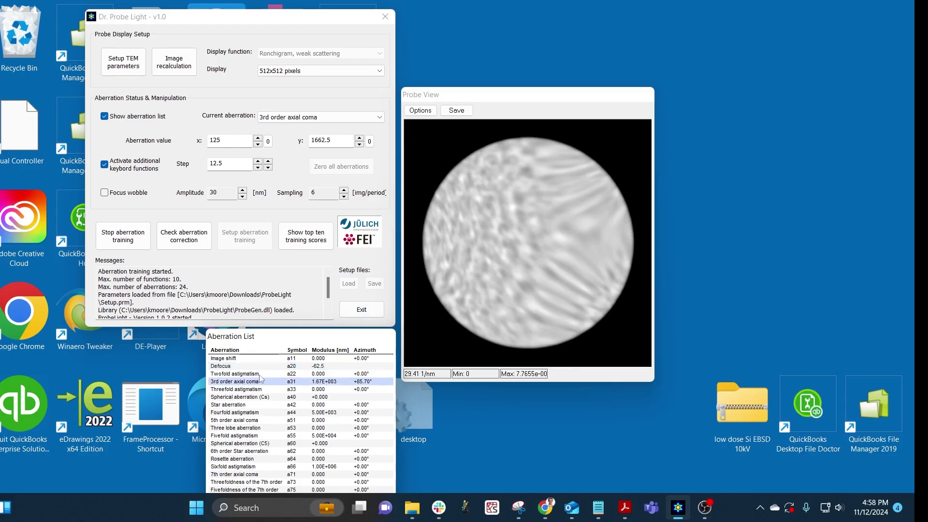
key(Right)
key(Right)
key(Right)
key(Right)
key(Right)
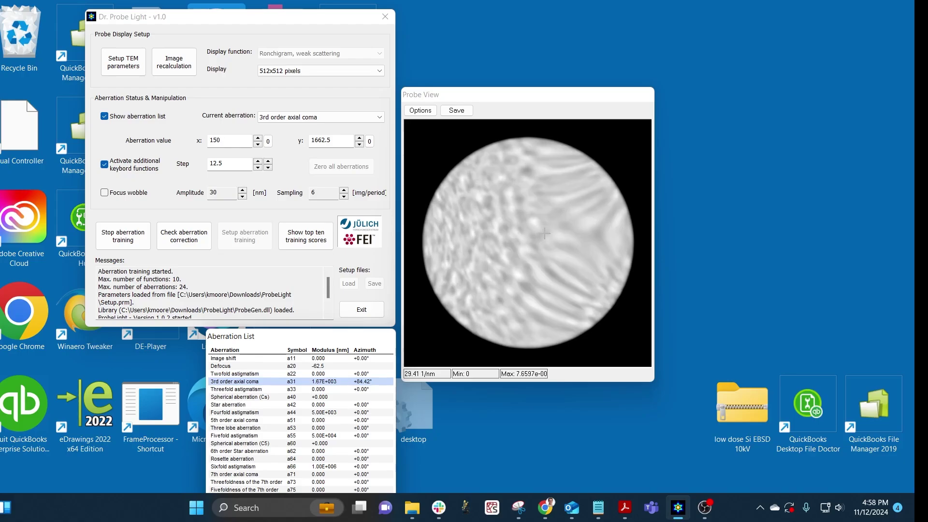
key(Right)
key(Right)
key(Right)
key(Right)
key(Right)
key(Right)
key(Right)
key(Right)
key(Right)
key(Right)
key(Right)
key(Right)
key(Right)
key(Right)
key(Right)
key(Right)
key(Right)
key(Right)
key(Right)
key(Right)
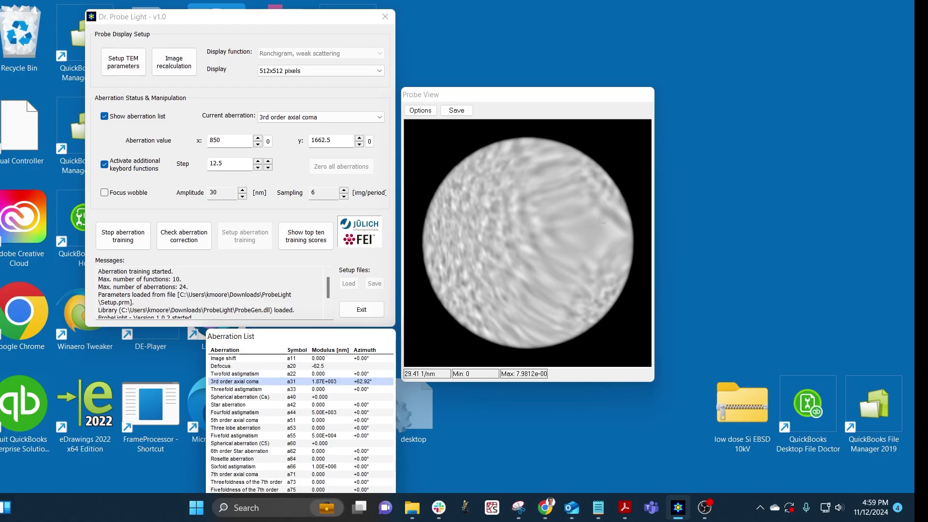
key(Left)
key(Left)
key(Left)
key(Left)
key(Left)
key(Left)
key(Left)
key(Left)
key(Left)
key(Left)
key(Left)
key(Left)
key(Left)
key(Left)
key(Left)
key(Left)
key(Left)
key(Left)
key(Left)
key(Left)
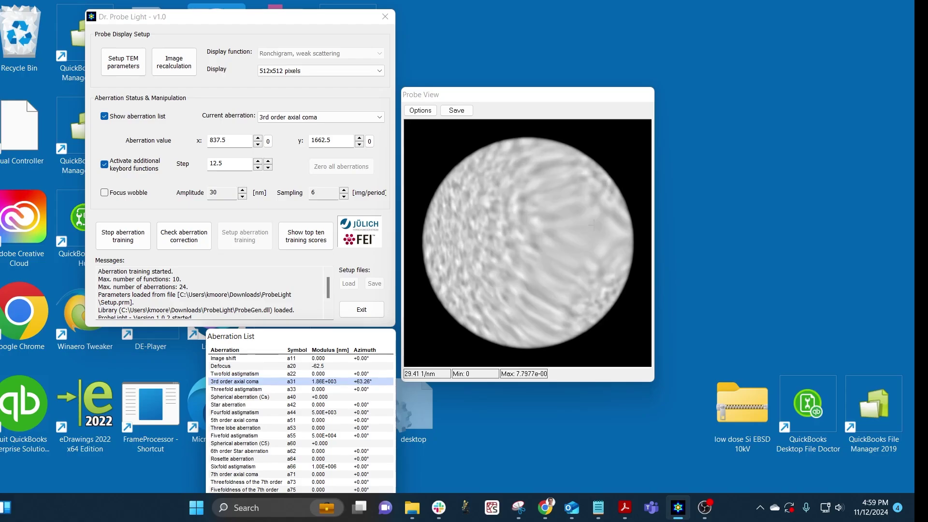
key(Left)
key(Left)
key(Left)
key(Left)
key(Left)
key(Left)
key(Left)
key(Left)
key(Left)
key(Left)
key(Left)
key(Left)
key(Left)
key(Left)
key(Left)
key(Left)
key(Left)
key(Left)
key(Left)
key(Left)
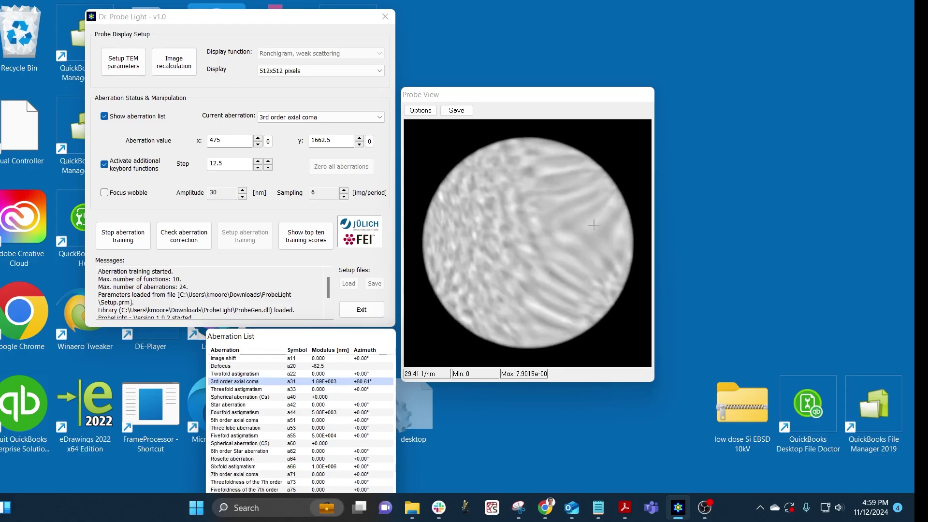
key(Left)
key(Left)
key(Left)
key(Left)
key(Left)
key(Left)
key(Left)
key(Left)
key(Left)
key(Left)
key(Left)
key(Left)
key(Left)
key(Left)
key(Left)
key(Left)
key(Left)
key(Left)
key(Left)
key(Left)
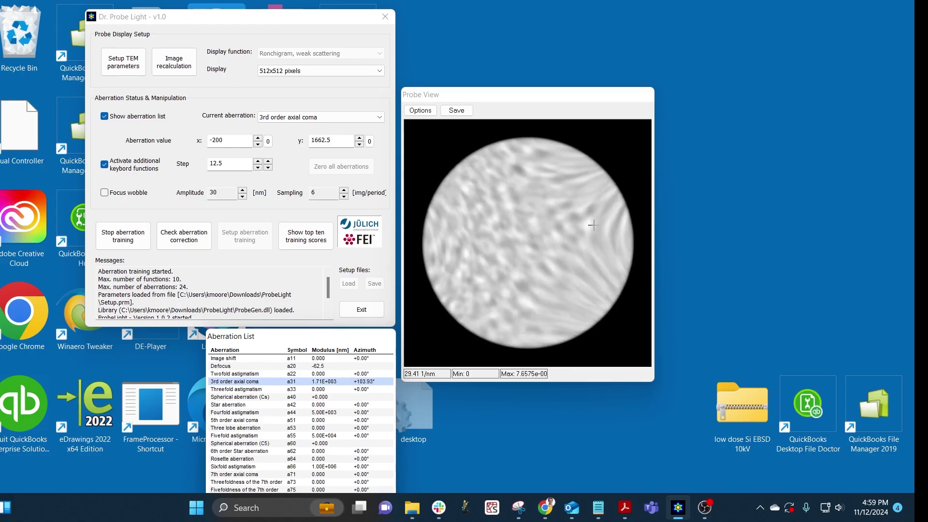
key(Left)
key(Left)
key(Left)
key(Left)
key(Left)
key(Left)
key(Left)
key(Left)
key(Left)
key(Left)
key(Left)
key(Left)
key(Left)
key(Left)
key(Left)
key(Left)
key(Left)
key(Left)
key(Left)
key(Left)
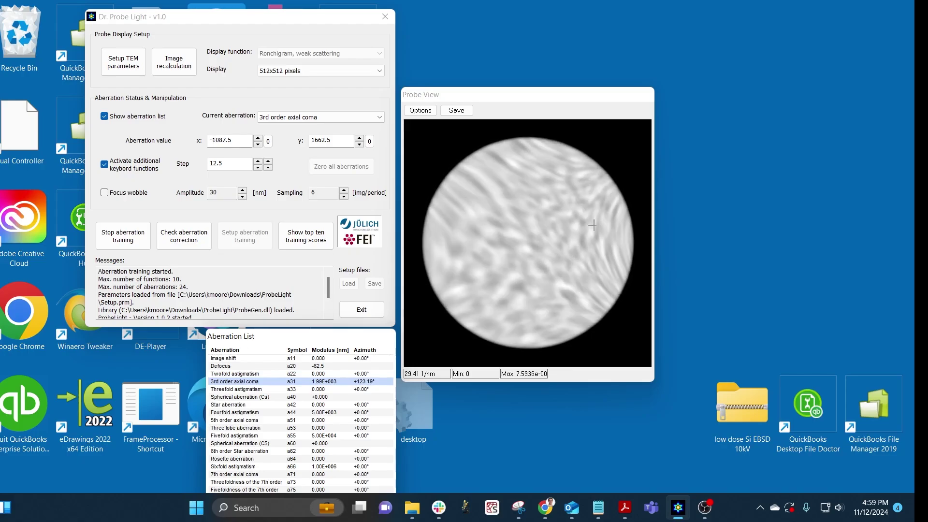
key(Right)
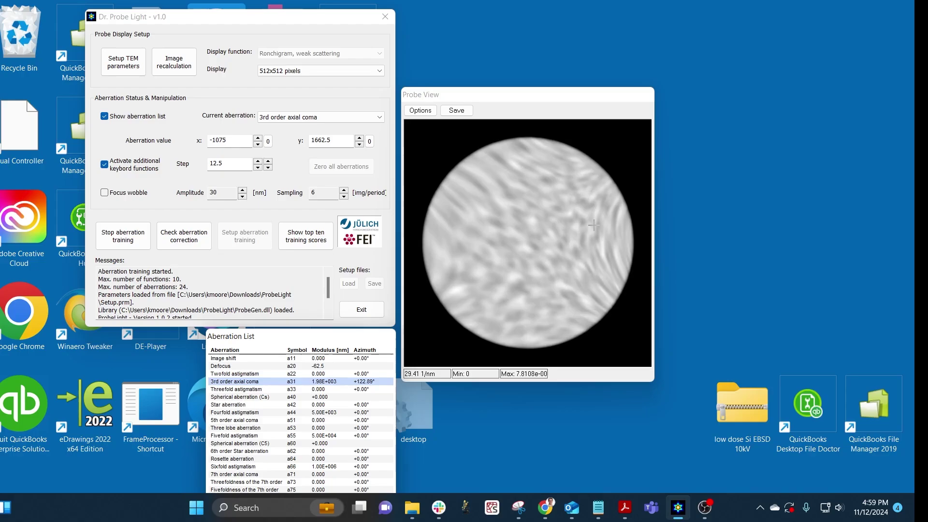
key(Right)
key(Right)
key(Right)
key(Right)
key(Right)
key(Right)
key(Right)
key(Right)
key(Right)
key(Right)
key(Right)
key(Right)
key(Right)
key(Right)
key(Right)
key(Right)
key(Right)
key(Right)
key(Right)
key(Right)
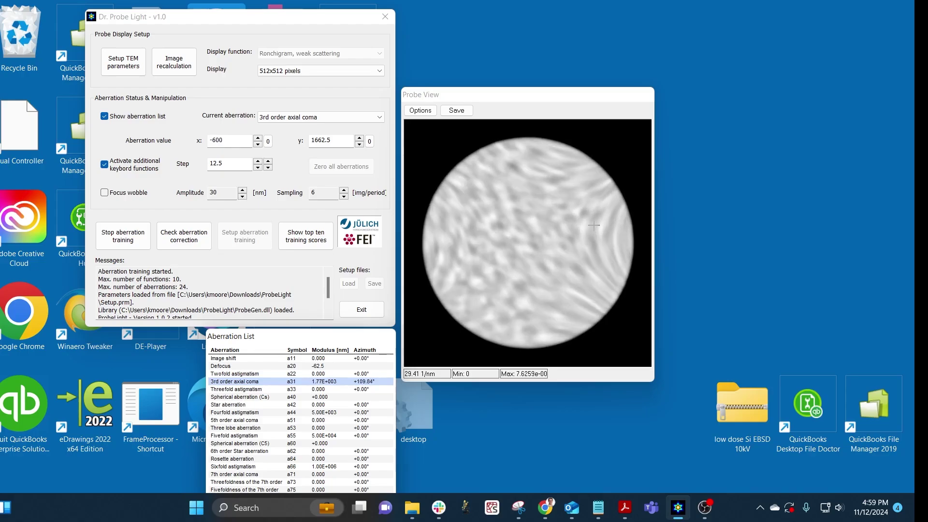
key(Left)
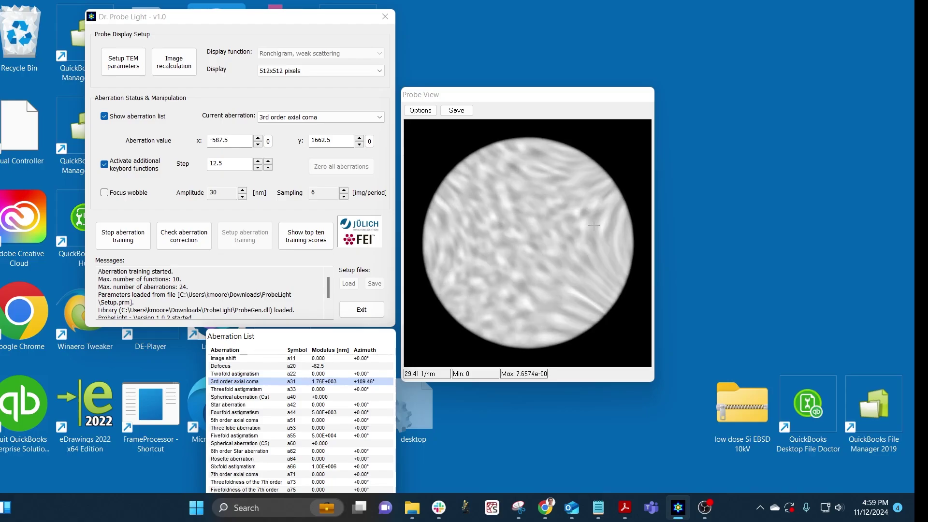
key(Left)
key(Left)
key(Left)
key(Right)
key(Right)
key(Right)
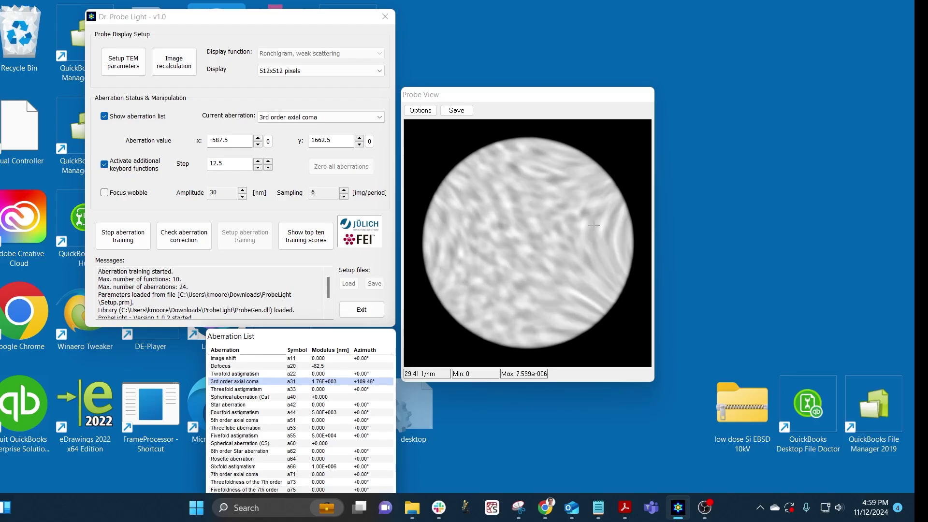
Select Defocus and sweep it between 62.5 and -87.5, ending at 0
click(238, 367)
key(Right)
key(Right)
key(Right)
key(Right)
key(Right)
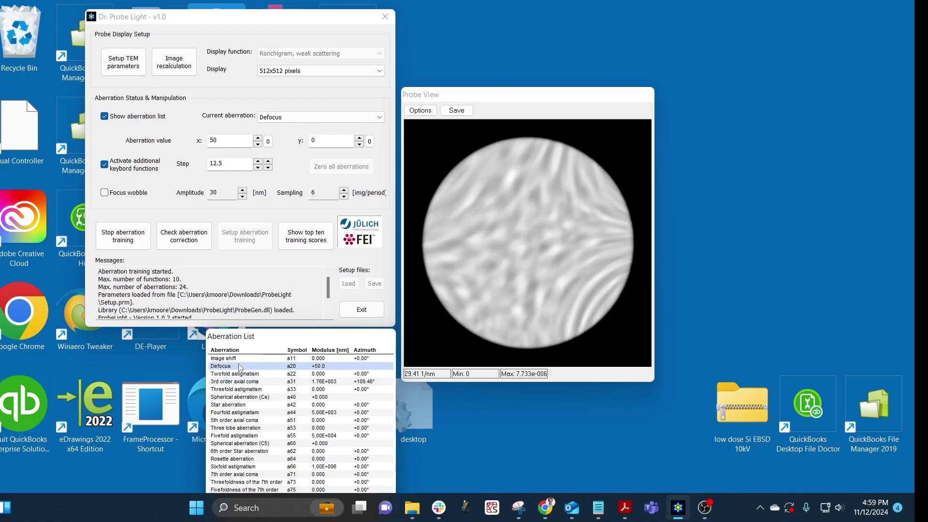
key(Left)
key(Left)
key(Left)
key(Left)
key(Left)
key(Left)
key(Left)
key(Left)
key(Left)
key(Left)
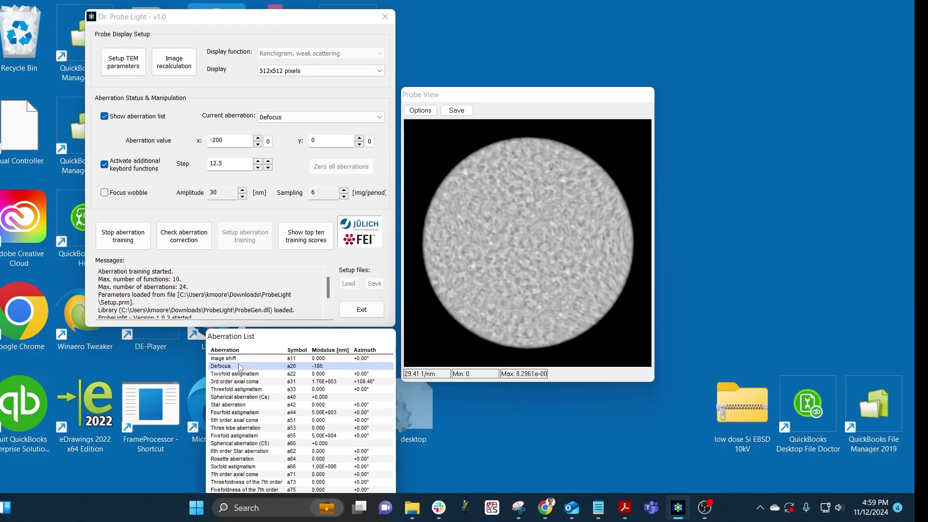
key(Right)
key(Right)
key(Right)
key(Right)
key(Right)
key(Right)
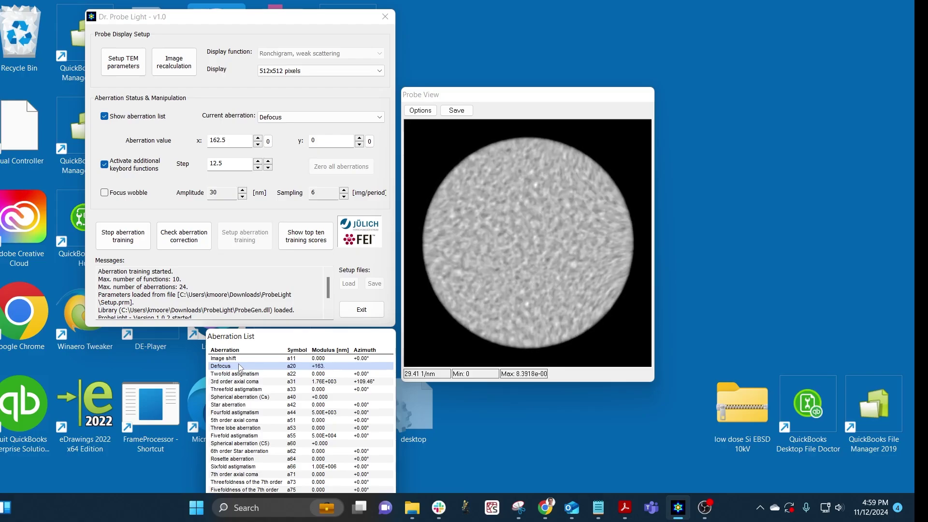
key(Left)
key(Left)
key(Left)
key(Left)
key(Left)
key(Left)
key(Left)
key(Left)
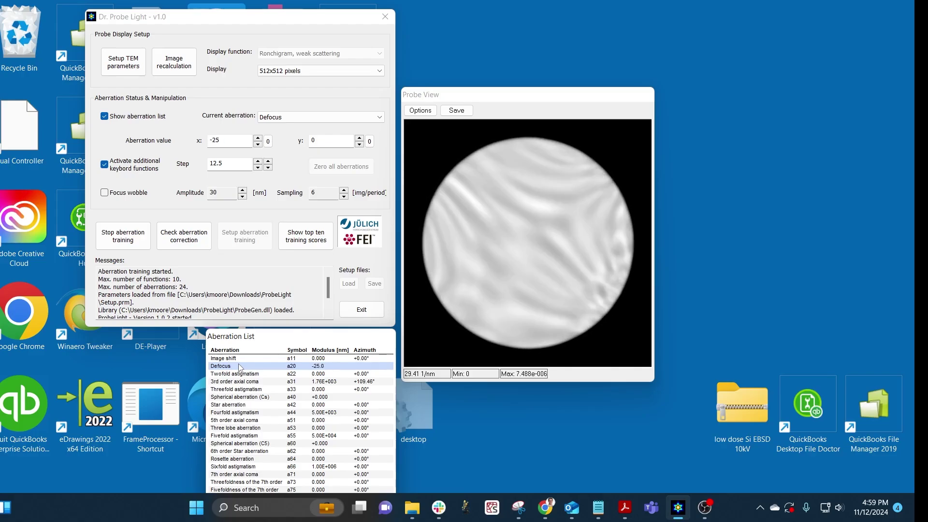
key(Right)
key(Right)
key(Right)
key(Right)
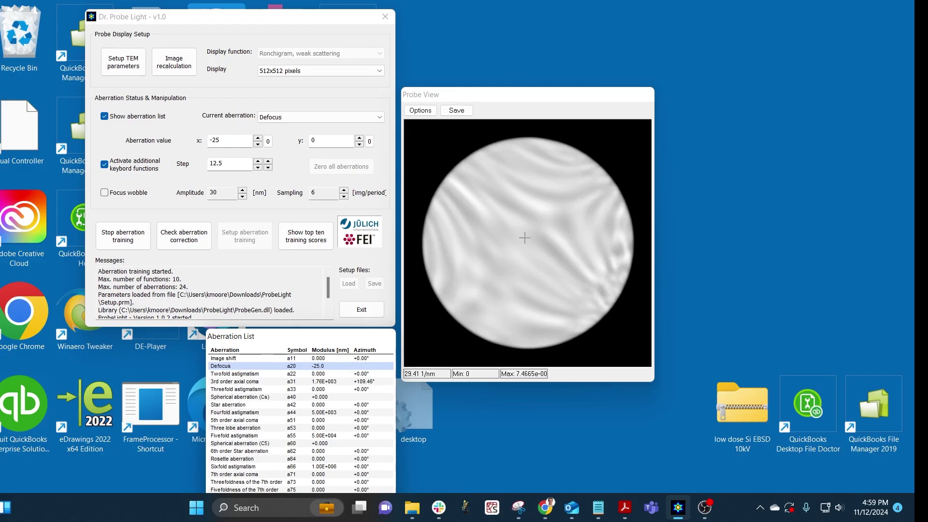
key(Right)
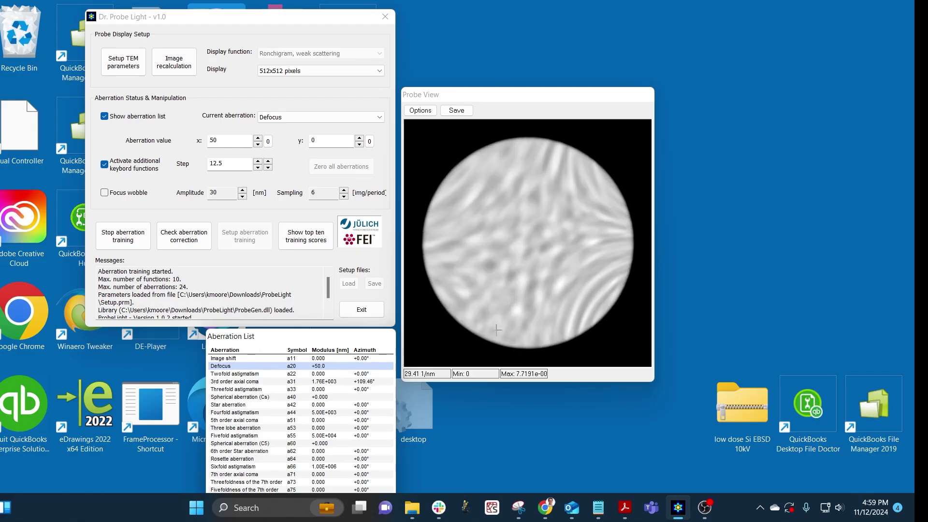
Fine-tune the defocus between -50 and 12.5, settling at -25
key(Up)
key(Up)
key(Down)
key(Down)
key(Down)
key(Down)
key(Down)
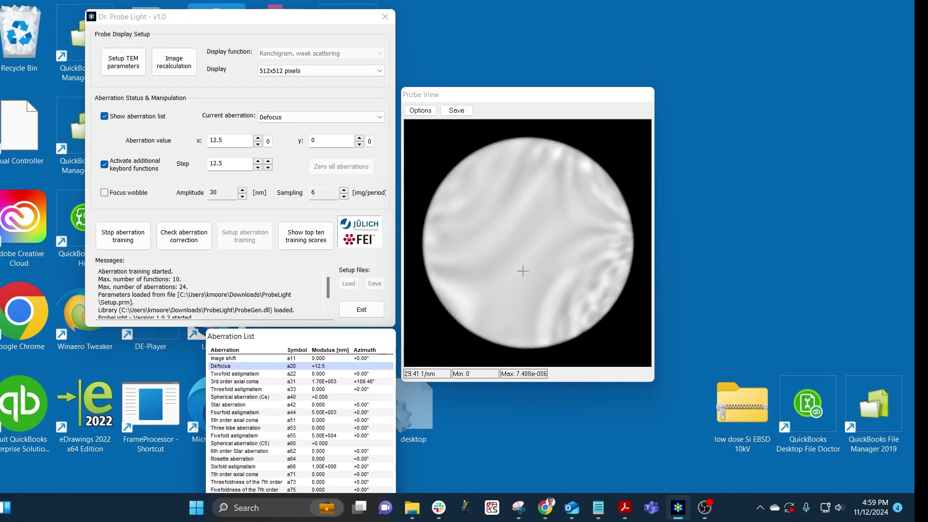
key(Down)
key(Down)
key(Down)
key(Down)
key(Down)
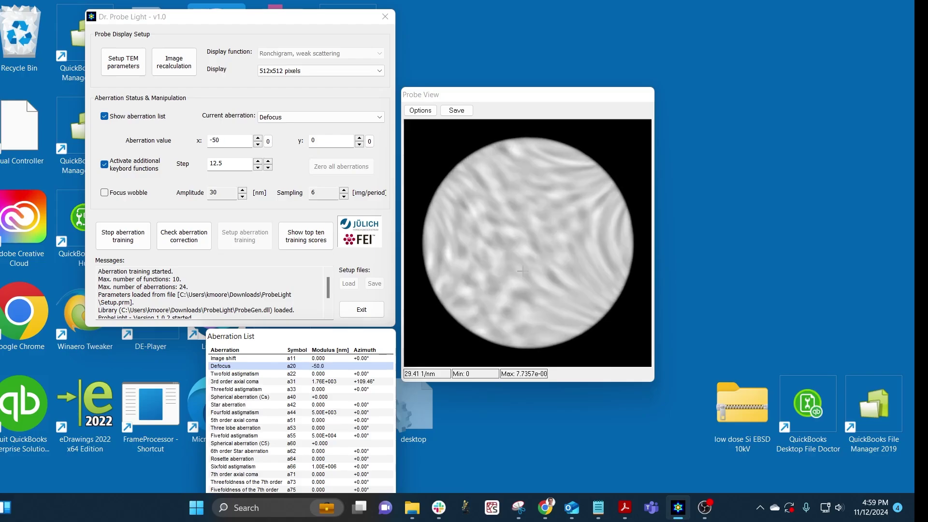
key(Up)
key(Up)
key(Up)
key(Up)
key(Up)
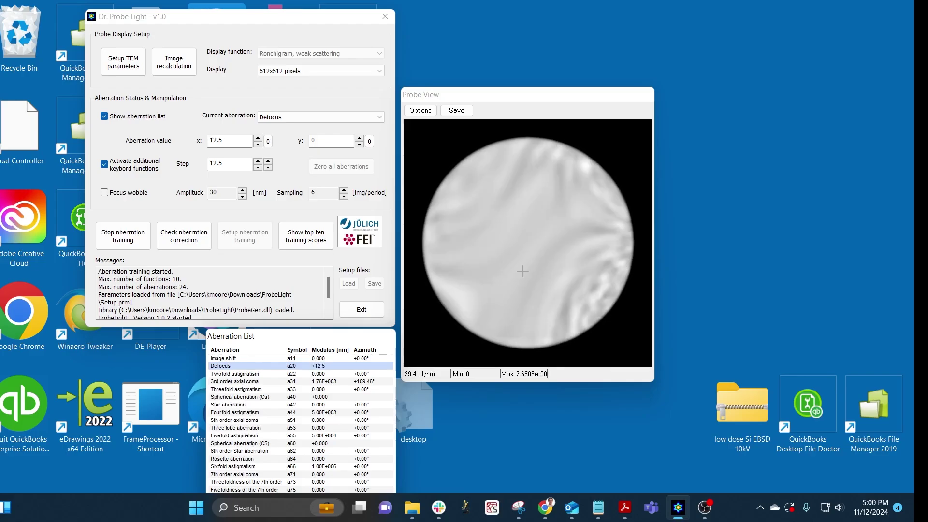
key(Down)
key(Down)
key(Down)
key(Down)
key(Down)
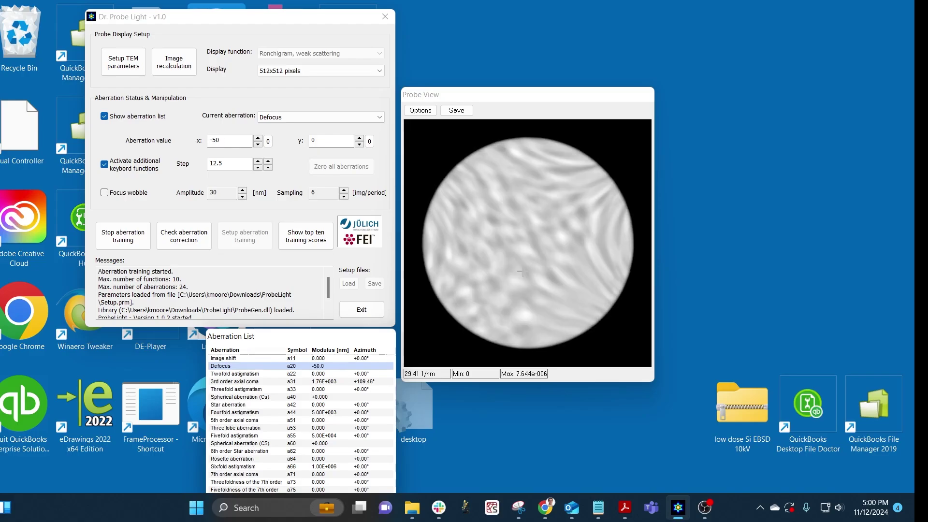
key(Up)
key(Up)
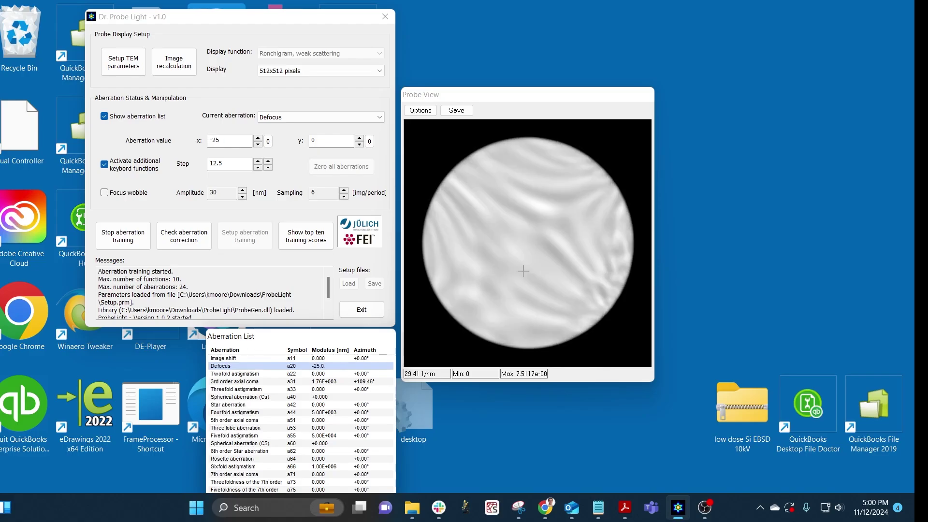
key(Down)
key(Up)
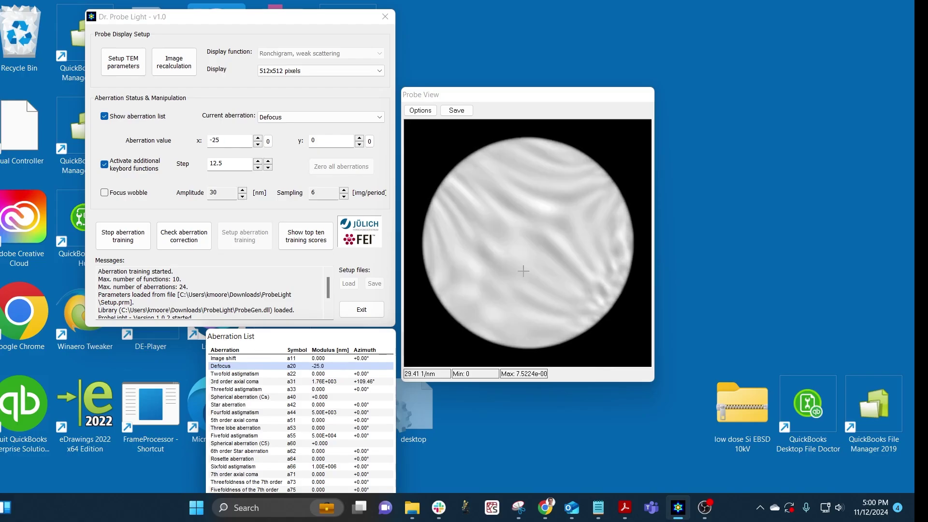
Select Twofold astigmatism, set the step to 6.25, and move x between 25 and 37.5
click(237, 374)
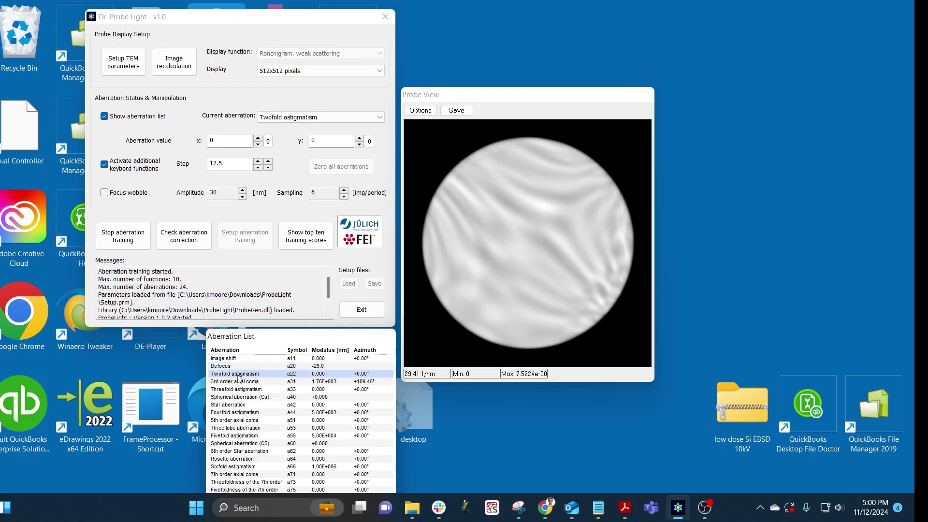
click(258, 167)
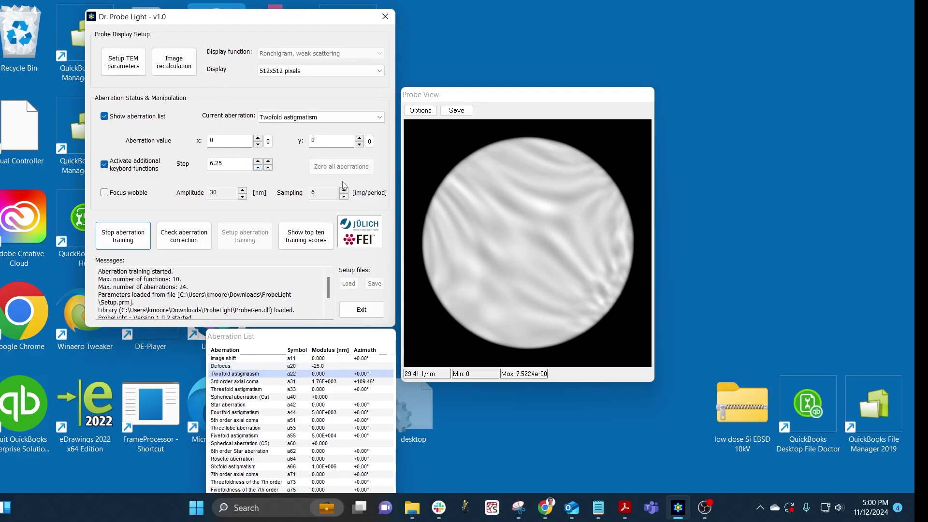
key(Right)
key(Right)
key(Right)
key(Right)
key(Right)
key(Right)
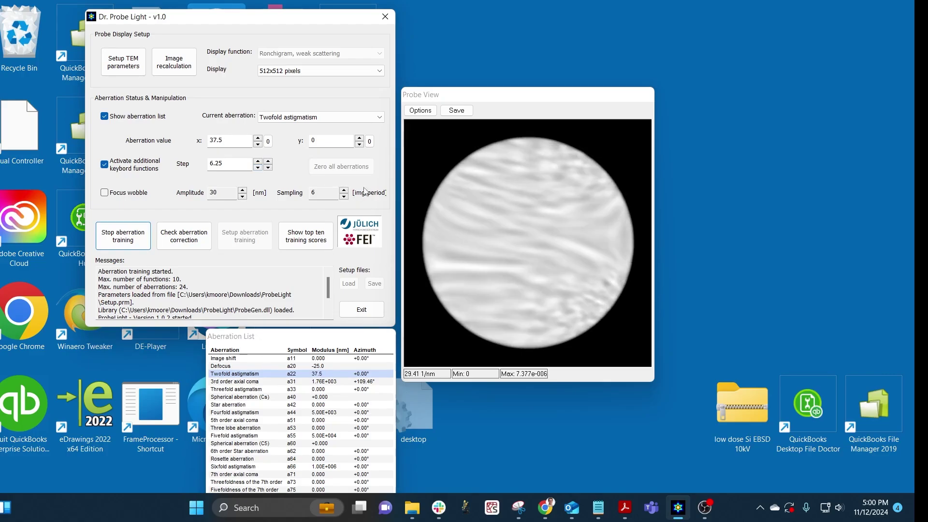
key(Left)
key(Left)
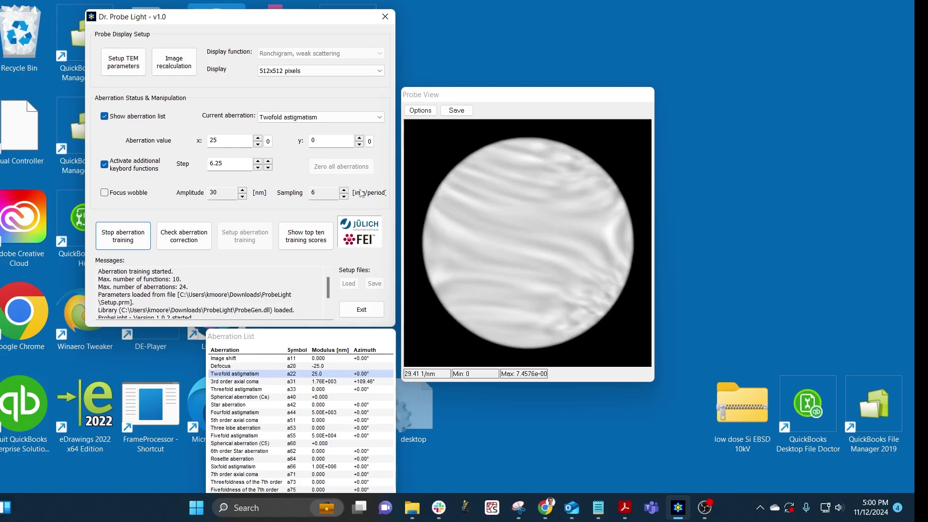
key(Right)
key(Right)
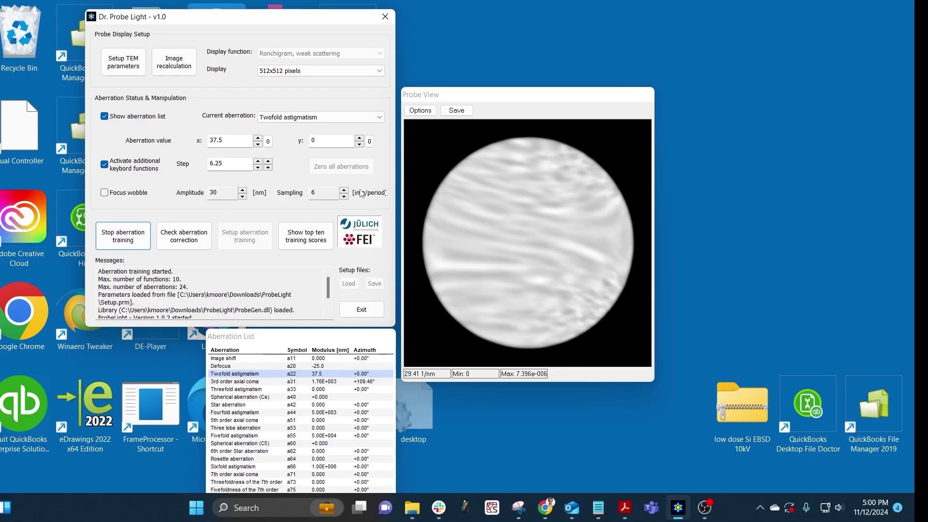
Adjust twofold astigmatism to x 12.5 and y 6.25 after sweeping y down to -25
key(Up)
key(Up)
key(Up)
key(Up)
key(Up)
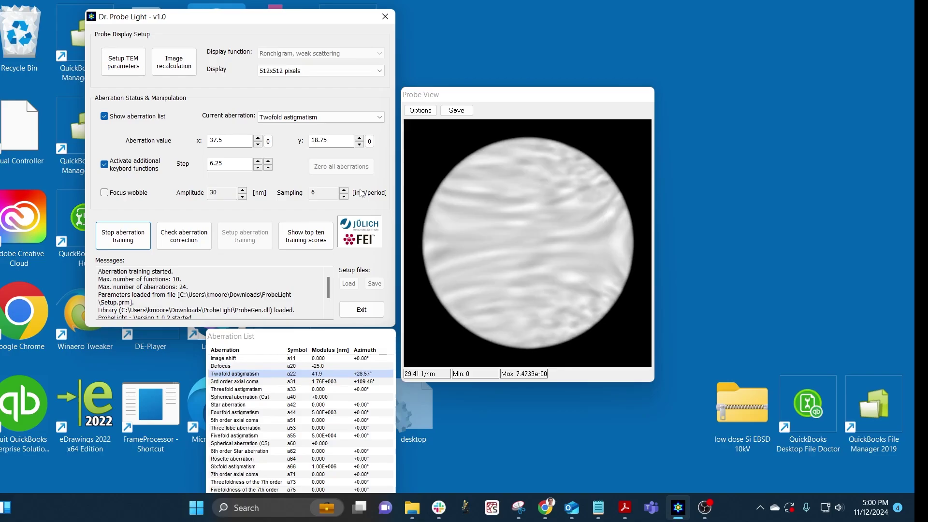
key(Down)
key(Down)
key(Down)
key(Down)
key(Down)
key(Down)
key(Down)
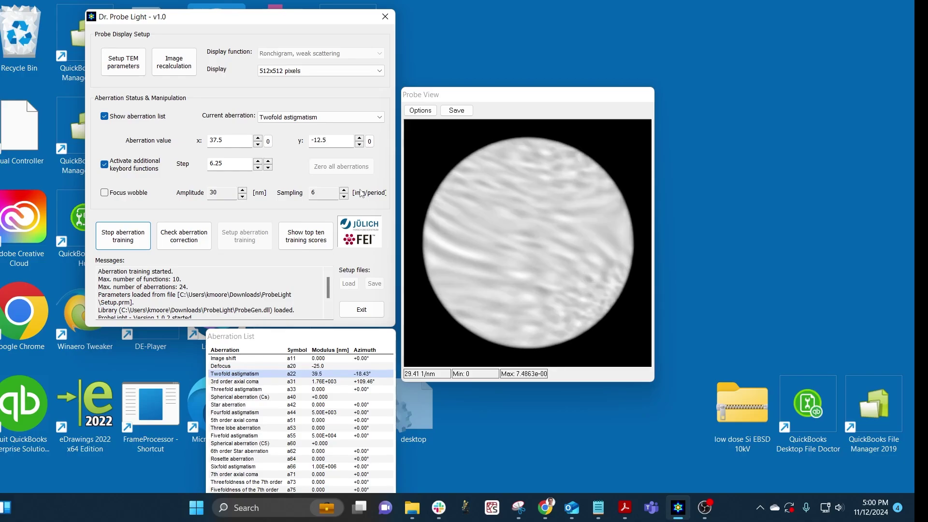
key(Left)
key(Left)
key(Left)
key(Left)
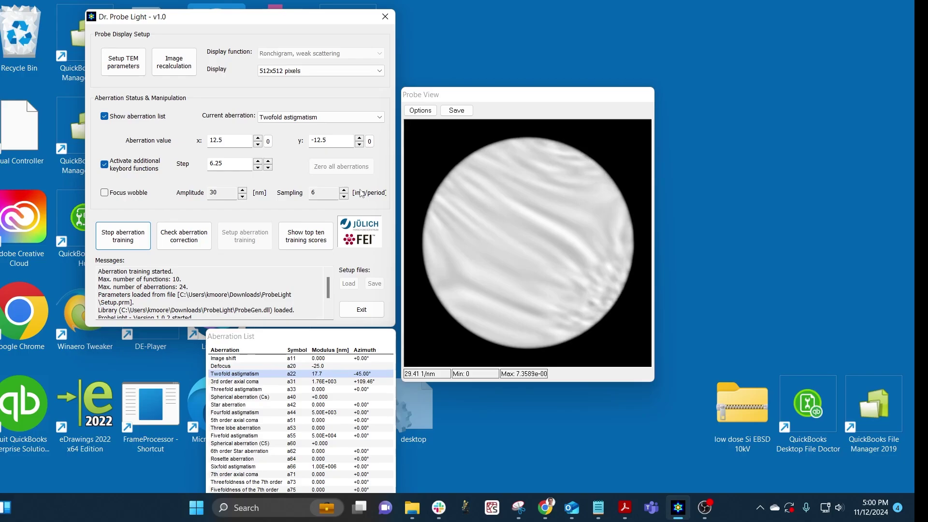
key(Down)
key(Down)
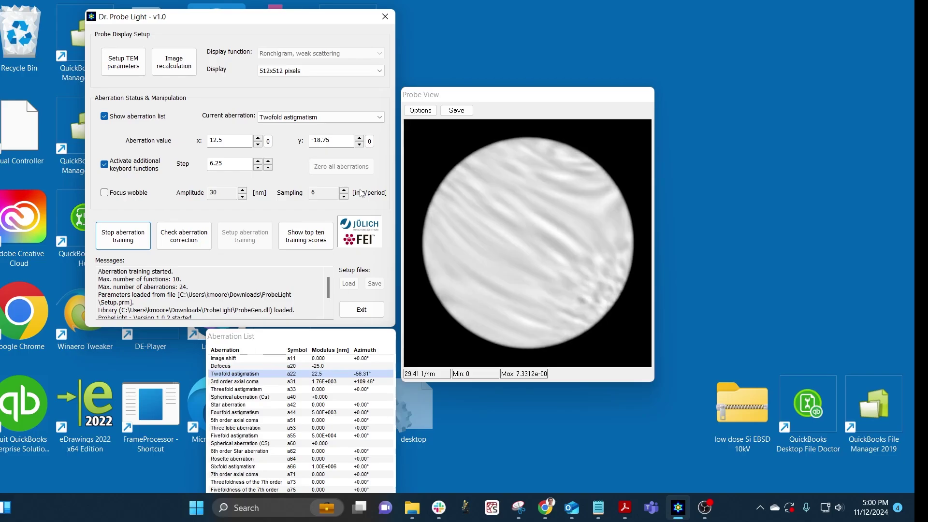
key(Up)
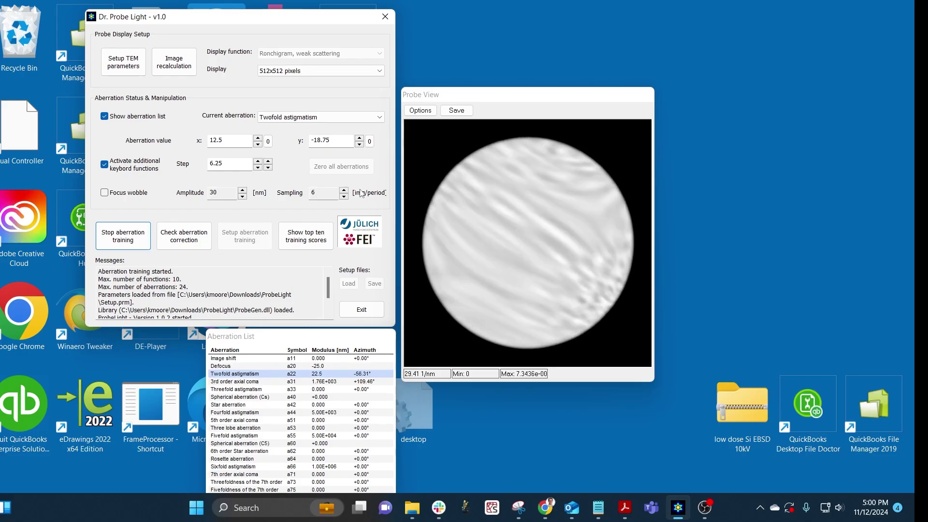
key(Up)
key(Up)
key(Up)
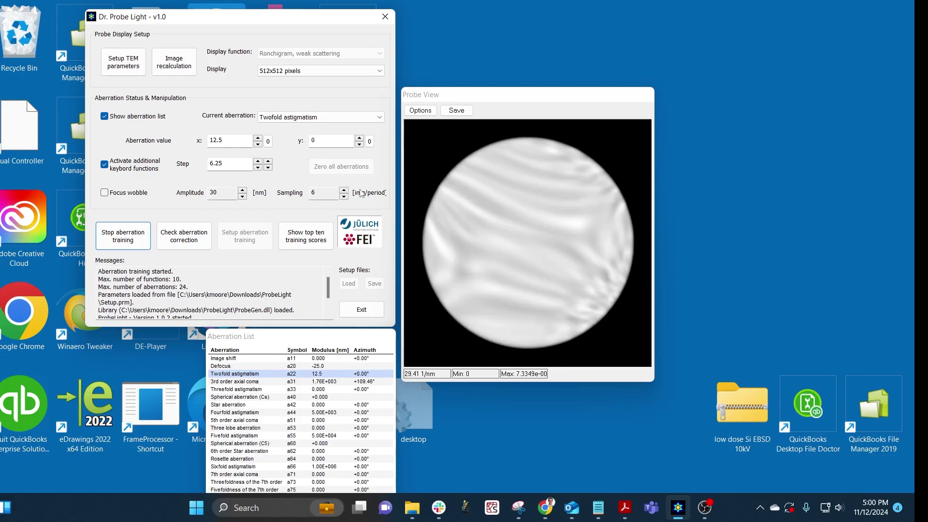
key(Up)
key(Up)
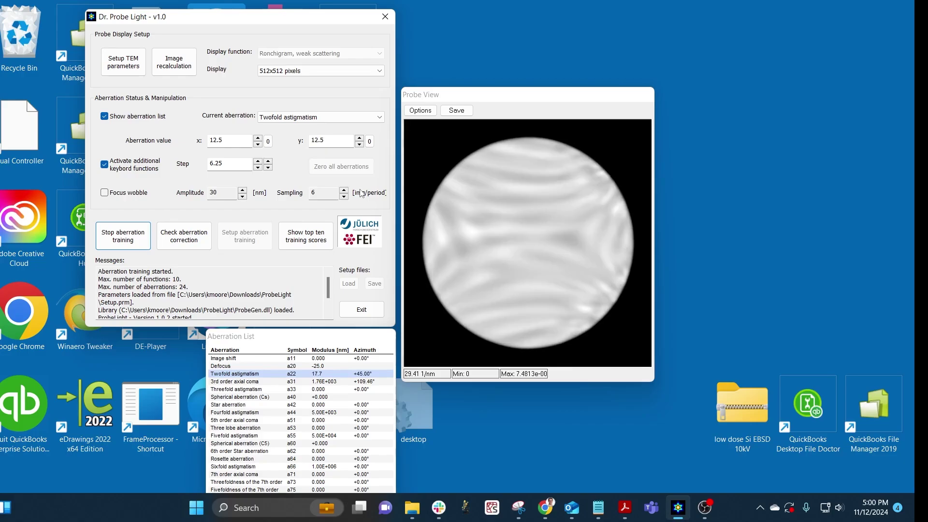
key(Down)
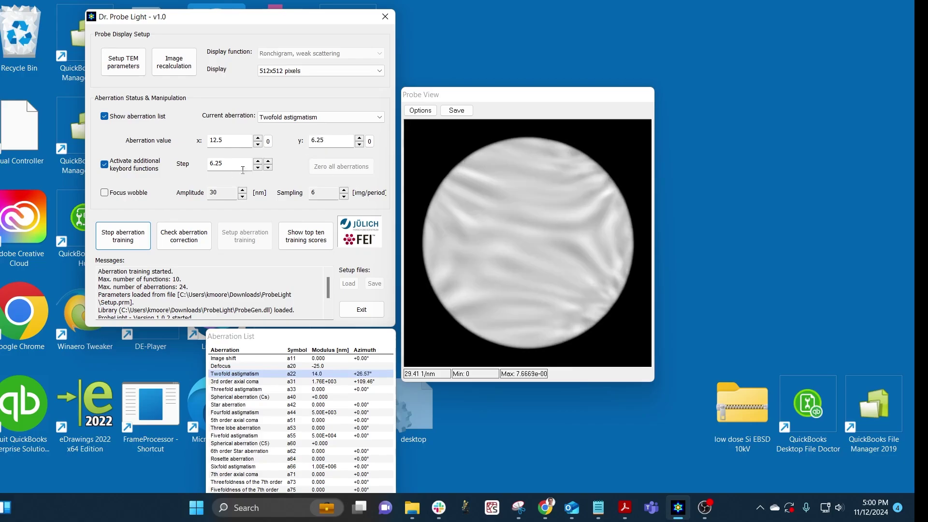
Use a finer 3.125 step to bring twofold astigmatism x to -3.125
click(268, 167)
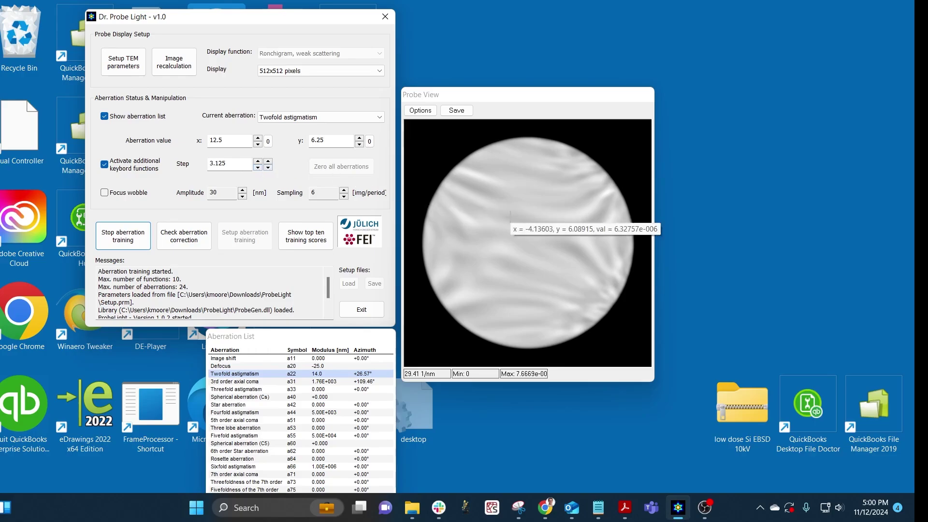
key(Right)
key(Right)
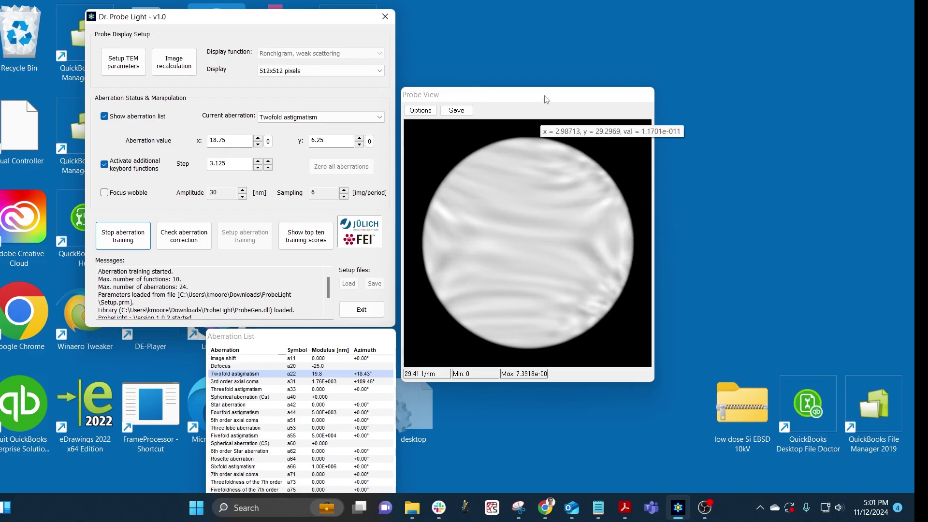
key(Left)
key(Left)
key(Left)
key(Left)
key(Left)
key(Left)
key(Left)
key(Left)
key(Left)
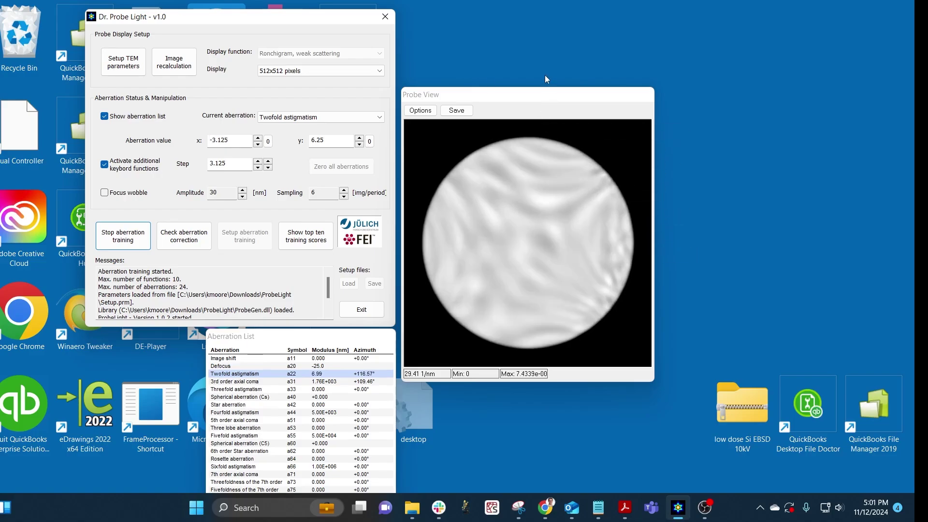
key(Right)
key(Right)
key(Right)
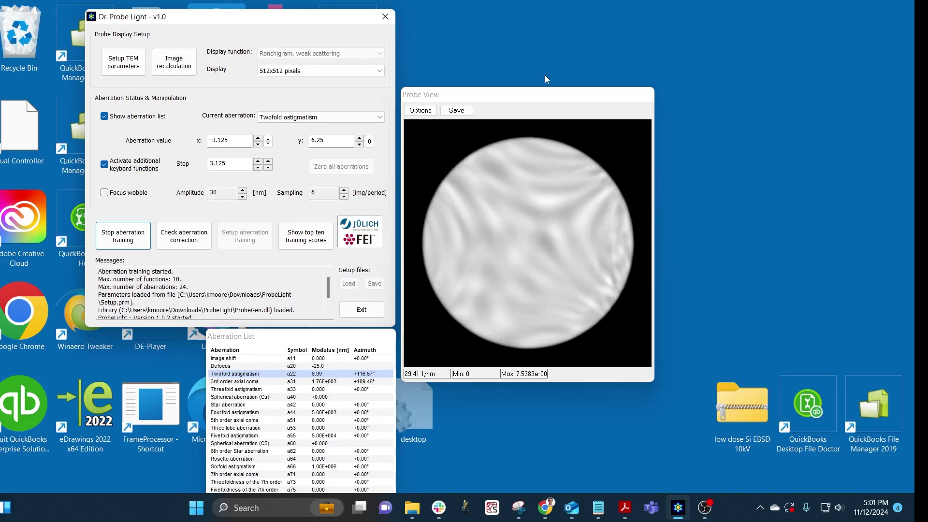
key(Left)
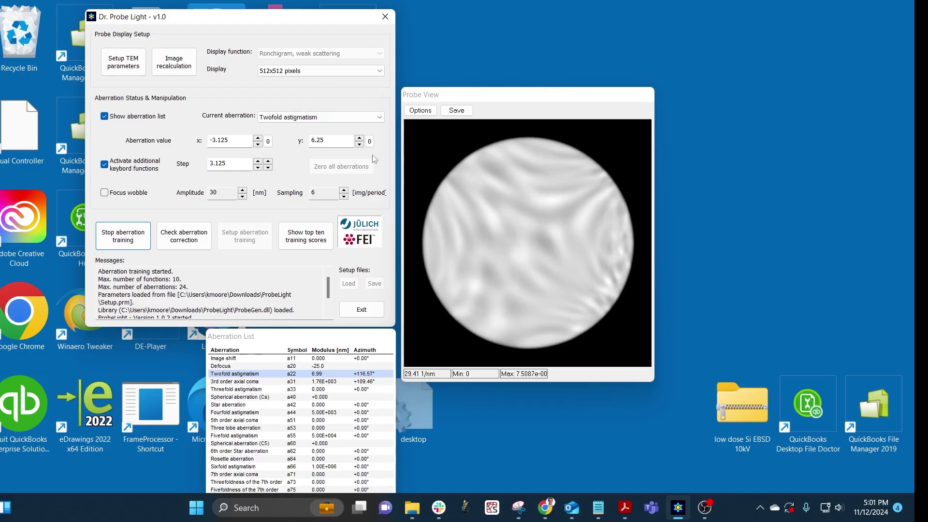
Select Defocus, zero y, and sweep x between -75 and 96.875, settling at -3.125
click(222, 367)
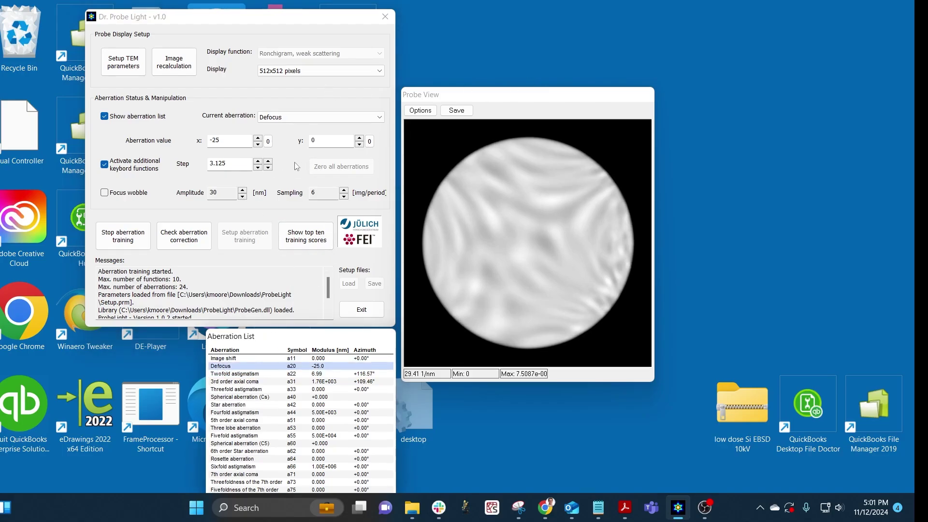
key(Down)
key(Right)
key(Right)
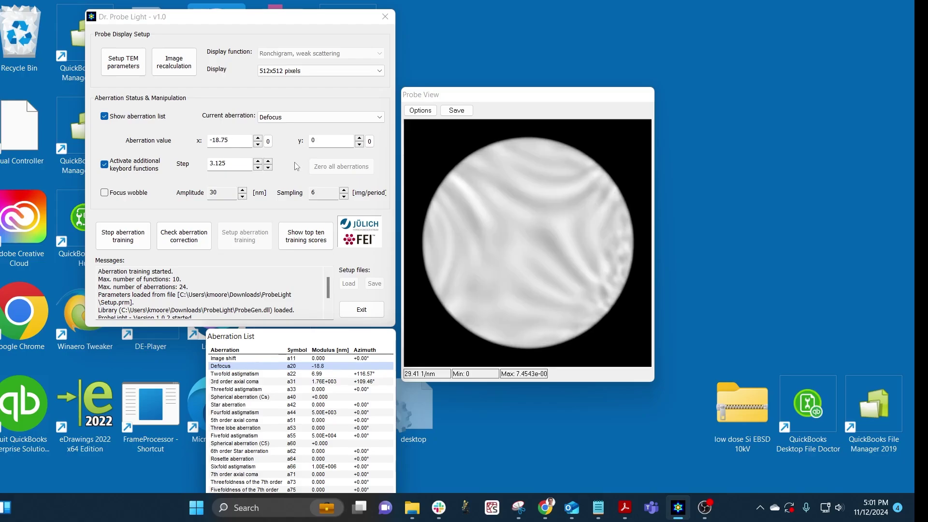
key(Right)
key(Right)
key(Right)
key(Right)
key(Right)
key(Right)
key(Right)
key(Right)
key(Right)
key(Right)
key(Right)
key(Right)
key(Right)
key(Right)
key(Right)
key(Right)
key(Right)
key(Right)
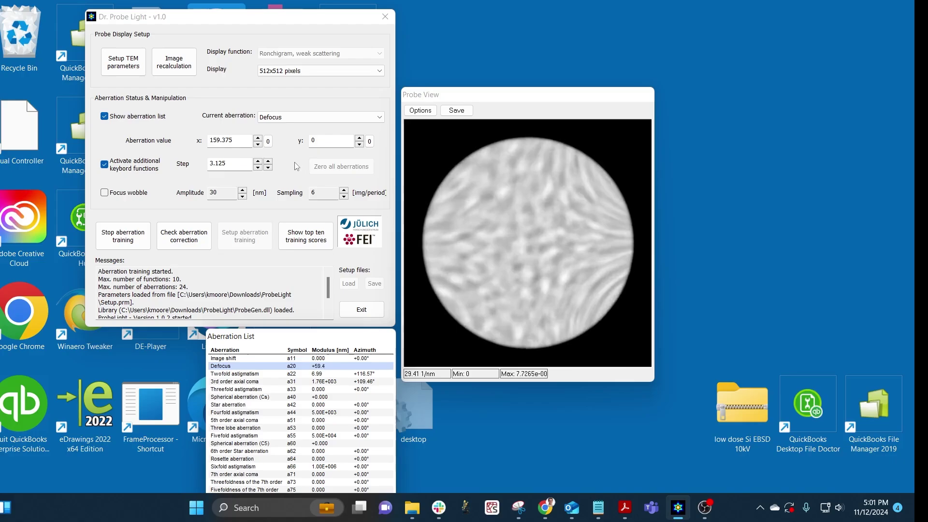
key(Left)
key(Left)
key(Left)
key(Left)
key(Left)
key(Left)
key(Left)
key(Left)
key(Left)
key(Left)
key(Left)
key(Left)
key(Left)
key(Left)
key(Left)
key(Left)
key(Left)
key(Left)
key(Left)
key(Left)
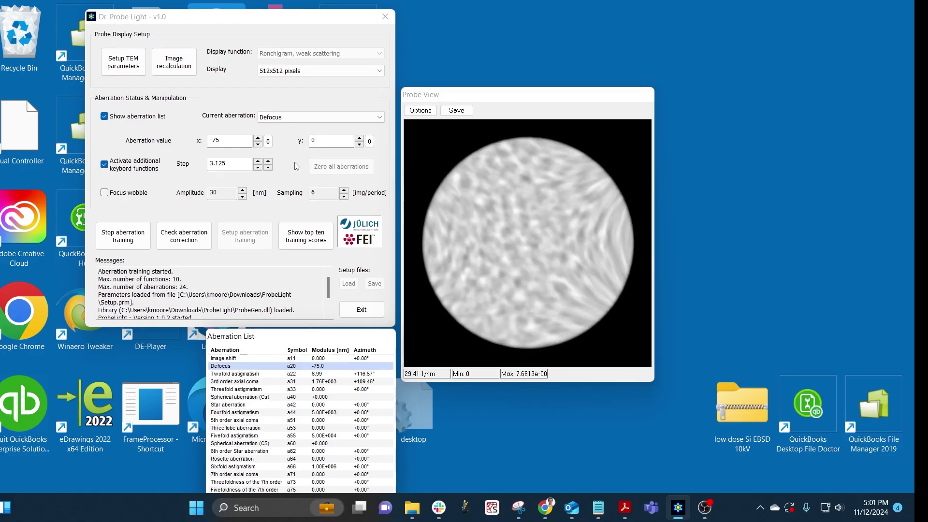
key(Right)
key(Right)
key(Right)
key(Right)
key(Right)
key(Right)
key(Right)
key(Right)
key(Right)
key(Right)
key(Right)
key(Right)
key(Right)
key(Right)
key(Right)
key(Right)
key(Right)
key(Right)
key(Right)
key(Right)
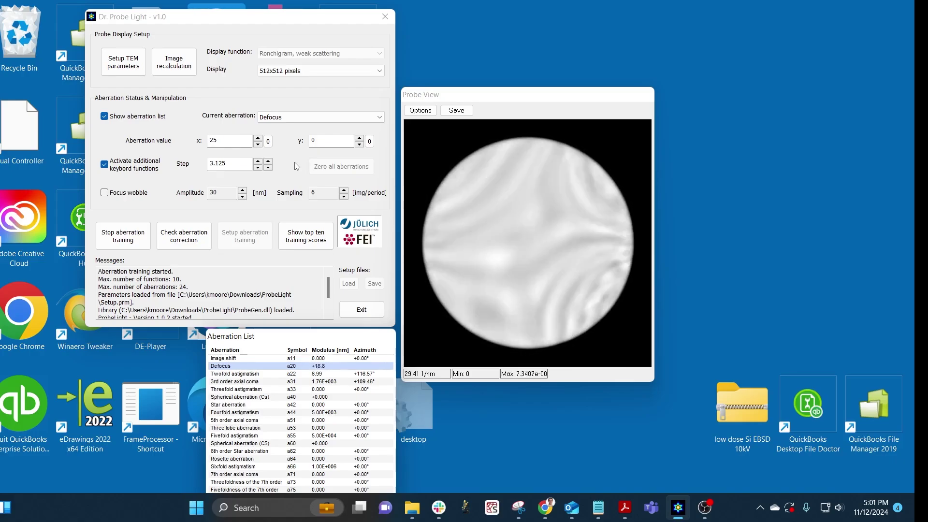
key(Left)
key(Left)
key(Left)
key(Left)
key(Left)
key(Left)
key(Left)
key(Left)
key(Left)
key(Left)
key(Left)
key(Left)
key(Left)
key(Left)
key(Left)
key(Left)
key(Left)
key(Left)
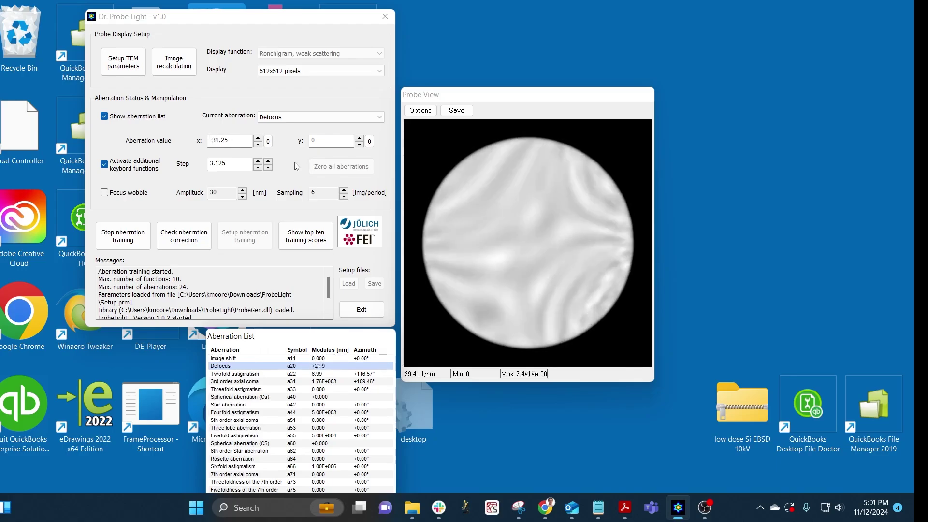
key(Right)
key(Right)
key(Right)
key(Right)
key(Right)
key(Right)
key(Right)
key(Right)
key(Right)
key(Right)
key(Right)
key(Right)
key(Right)
key(Right)
key(Right)
key(Right)
key(Right)
key(Right)
key(Right)
key(Right)
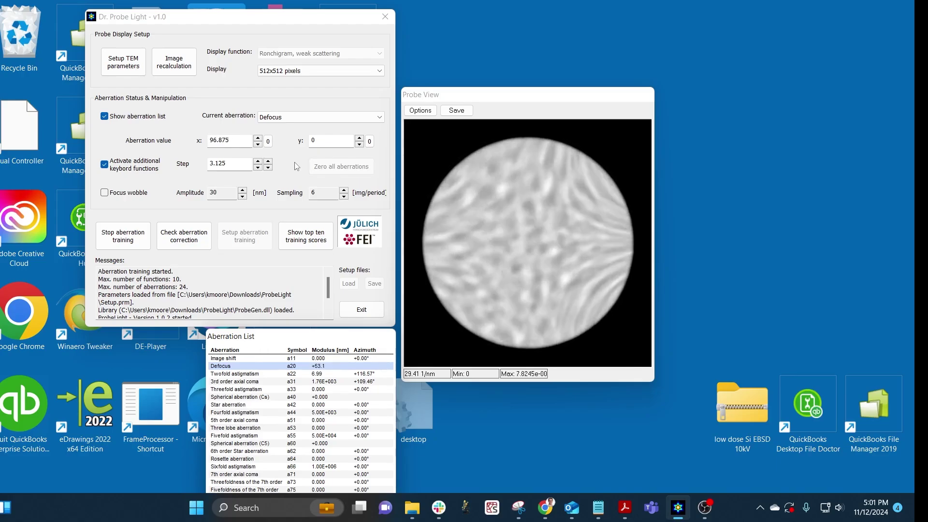
key(Left)
key(Left)
key(Left)
key(Left)
key(Left)
key(Left)
key(Left)
key(Left)
key(Left)
key(Left)
key(Left)
key(Left)
key(Left)
key(Left)
key(Left)
key(Left)
key(Left)
key(Left)
key(Left)
key(Left)
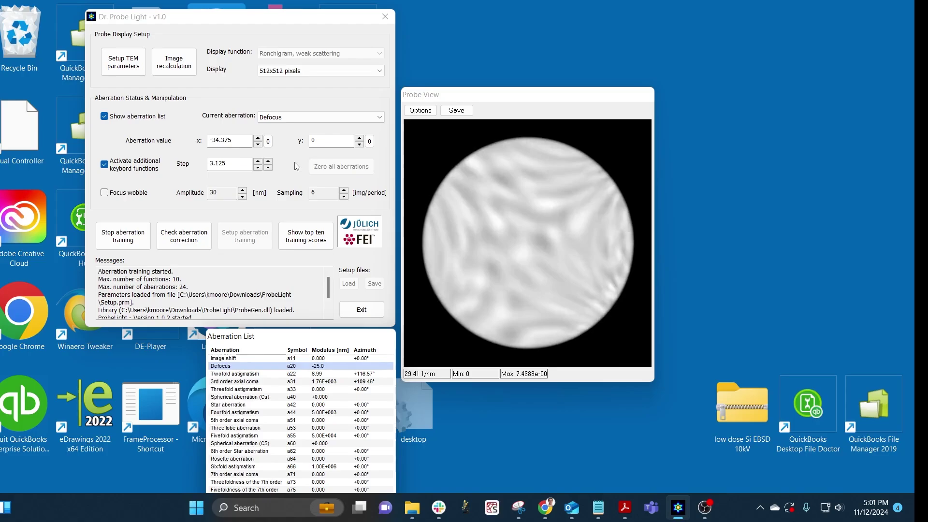
key(Right)
key(Right)
key(Right)
key(Right)
key(Right)
key(Right)
key(Right)
key(Right)
key(Right)
key(Right)
key(Right)
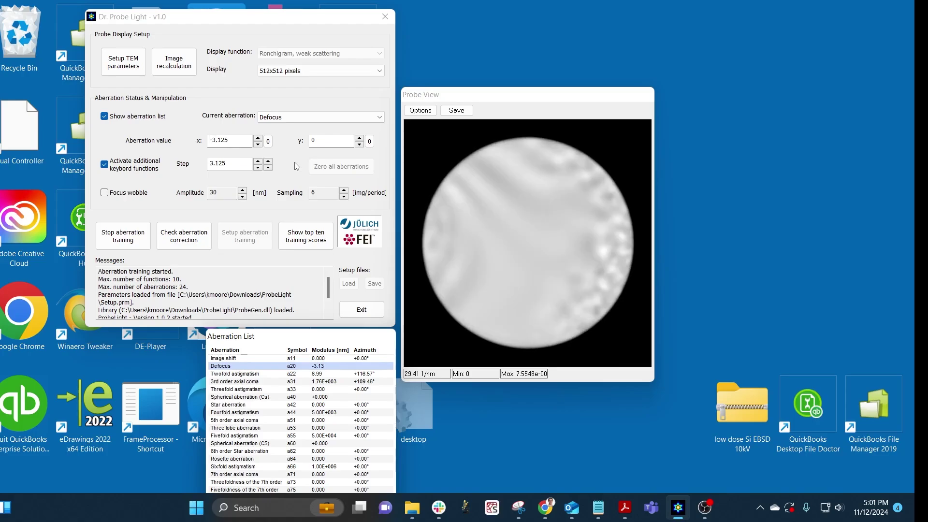